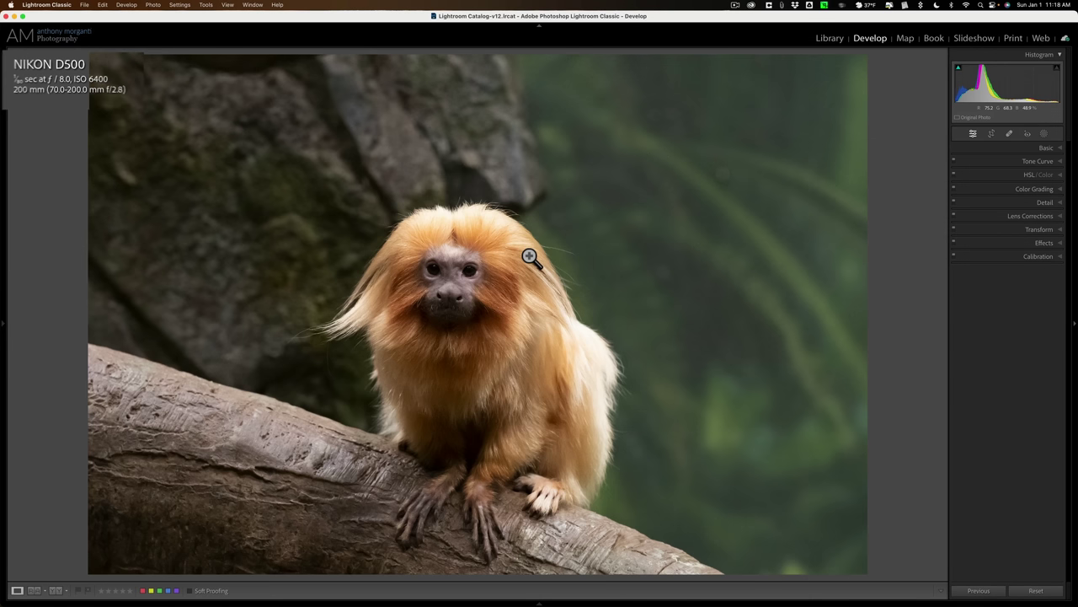
# - Zoom to 1:1 on the tamarin's face to inspect noise, then return to the fitted full view
pyautogui.click(526, 202)
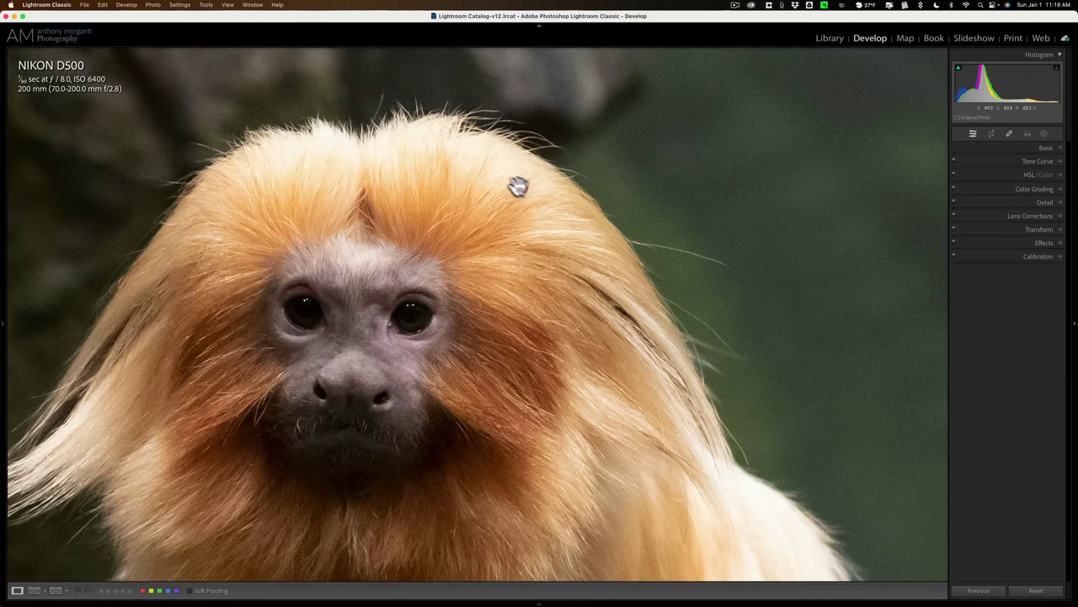
pyautogui.click(522, 186)
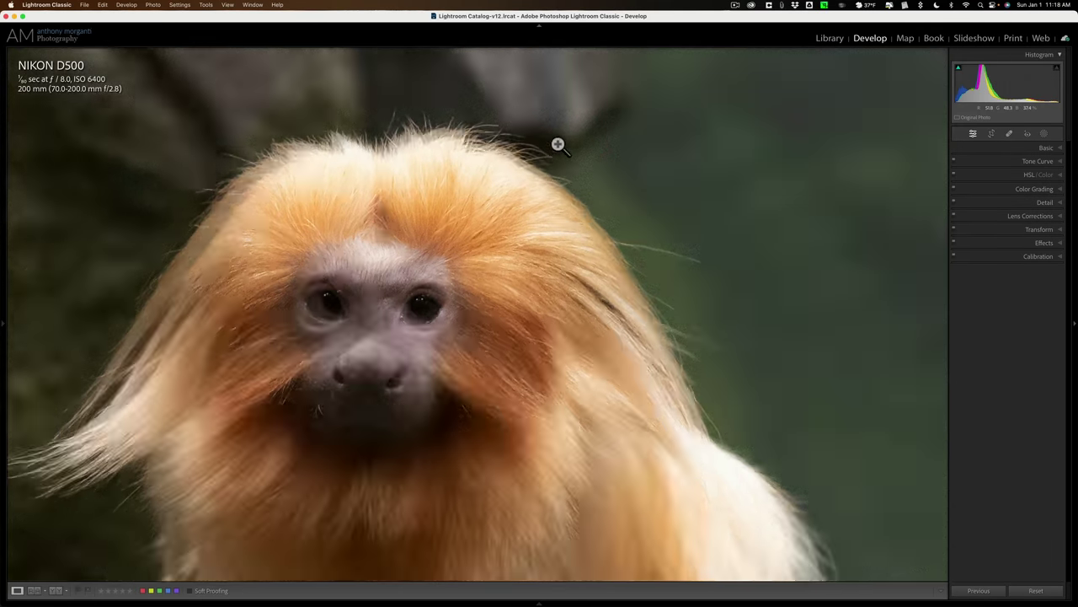
pyautogui.click(558, 145)
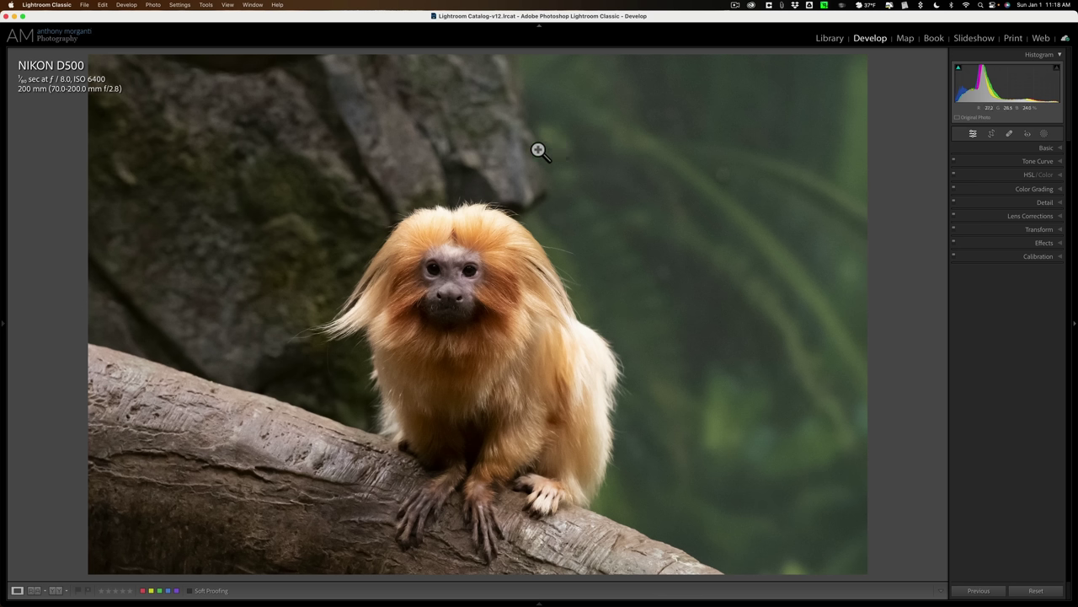
# - Open Crop & Straighten and reset the crop to the full, unrotated tamarin frame
pyautogui.click(991, 133)
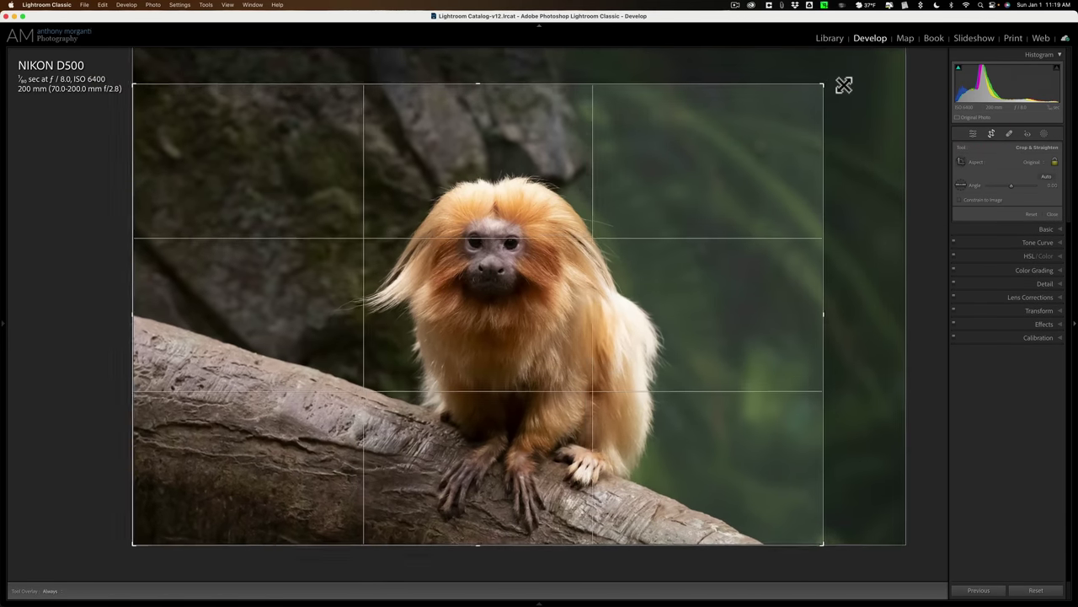
pyautogui.click(839, 88)
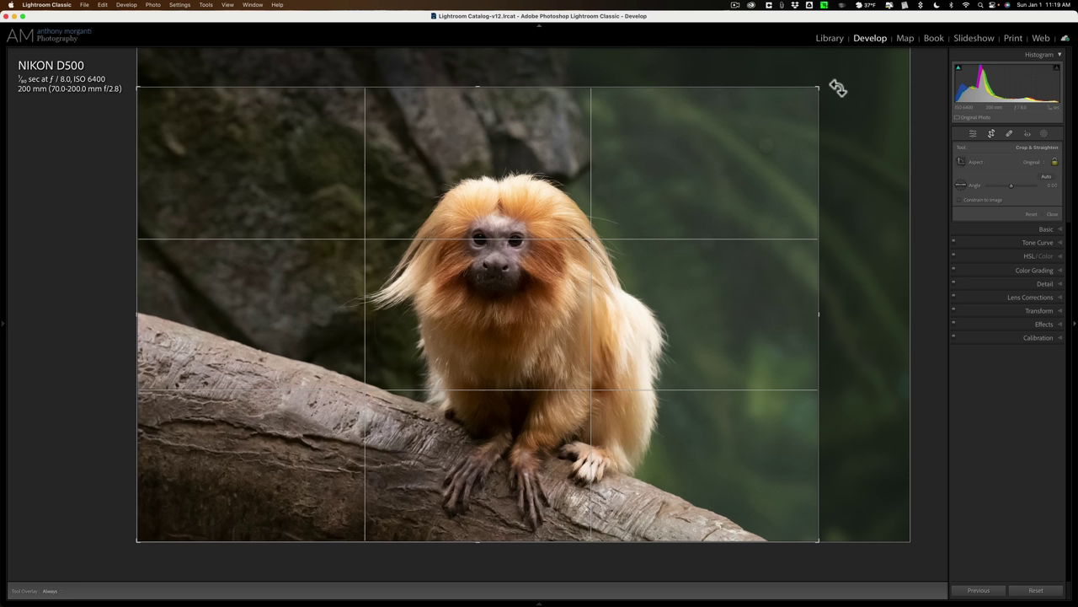
pyautogui.click(1030, 215)
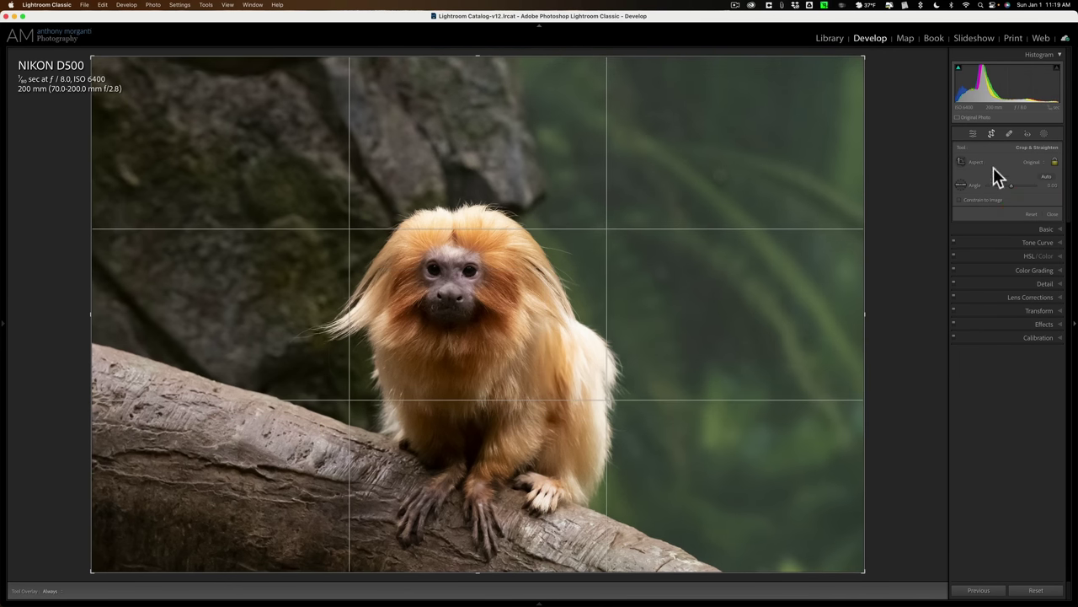
# - Close the crop tool and expand the Basic panel showing As Shot, Temp 3,750, Tint +51
pyautogui.click(993, 131)
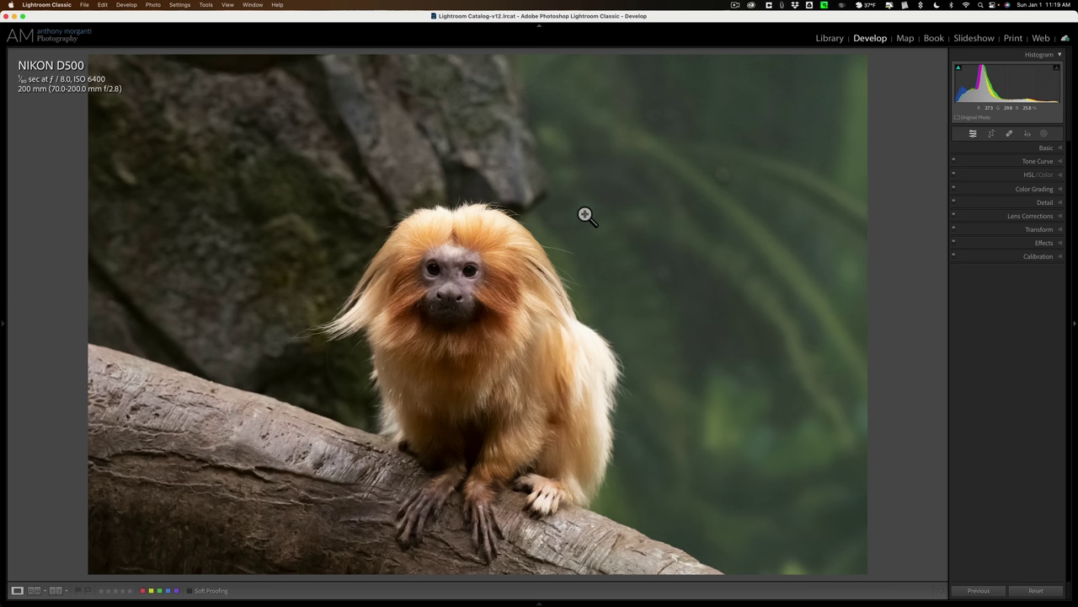
pyautogui.click(1045, 148)
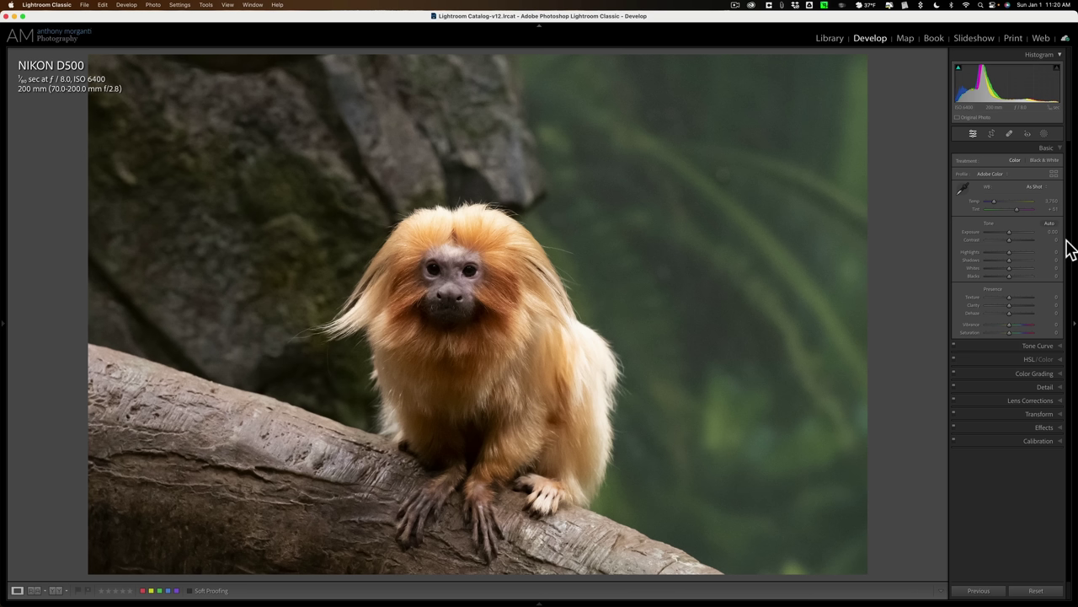
# - Review the Camera Matching profiles in the Profile Browser, then close it keeping Adobe Color
pyautogui.click(1054, 176)
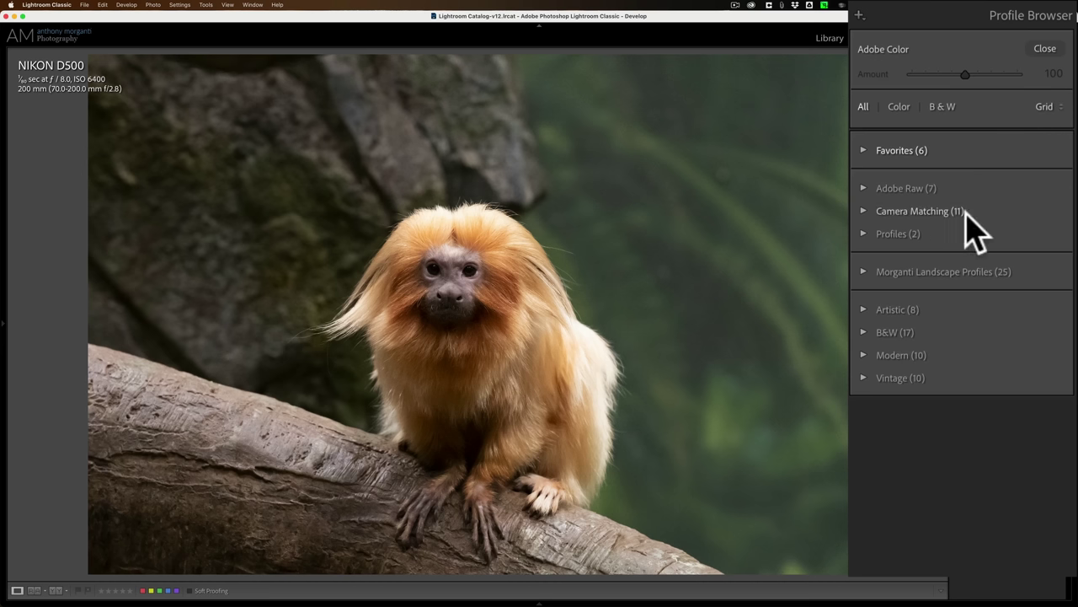
pyautogui.click(864, 212)
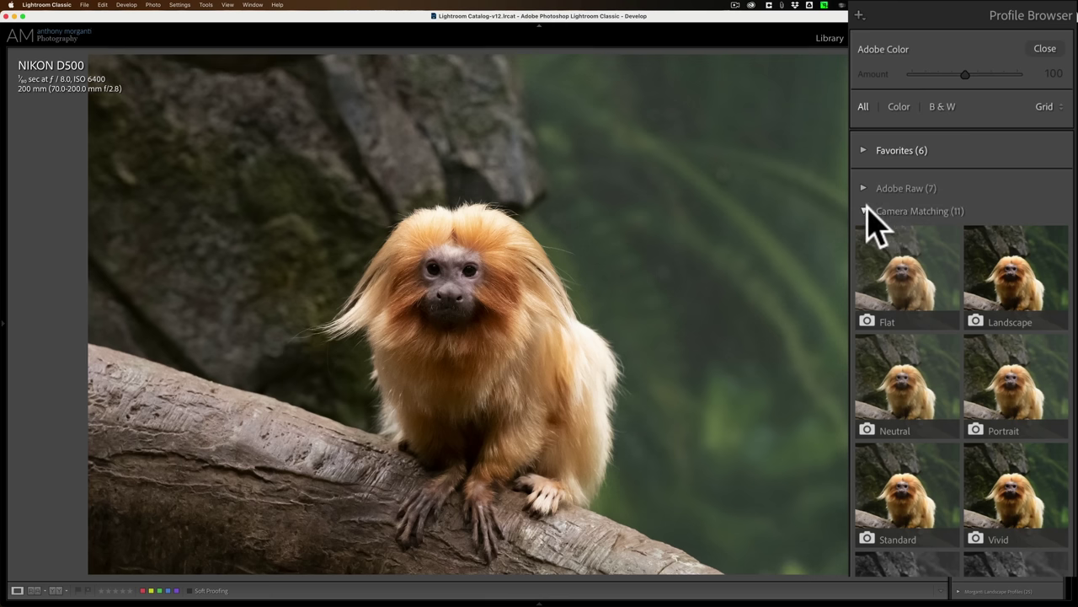
pyautogui.click(865, 212)
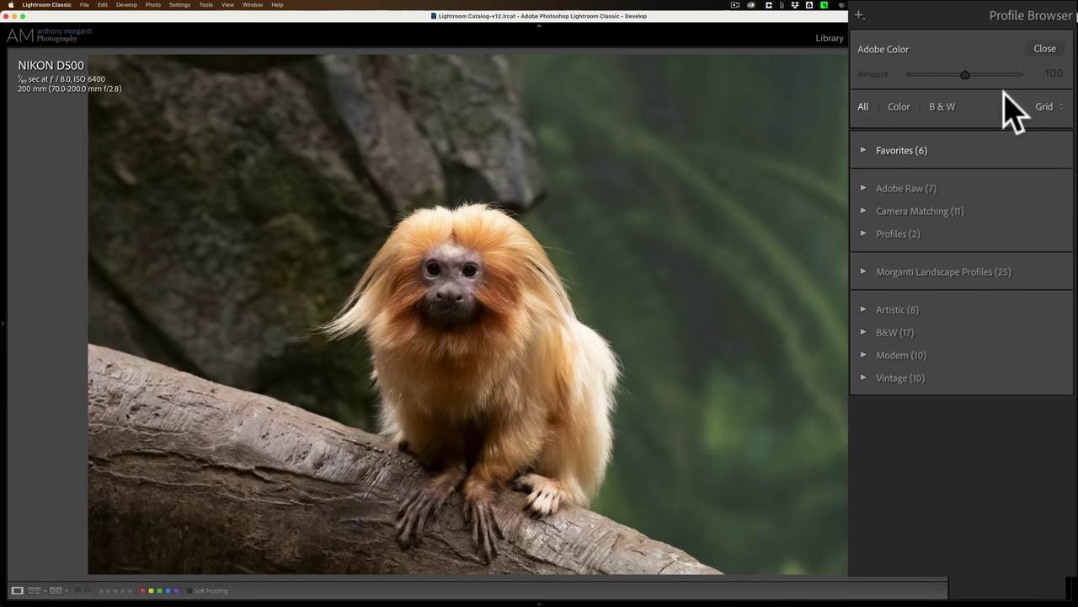
pyautogui.click(1043, 47)
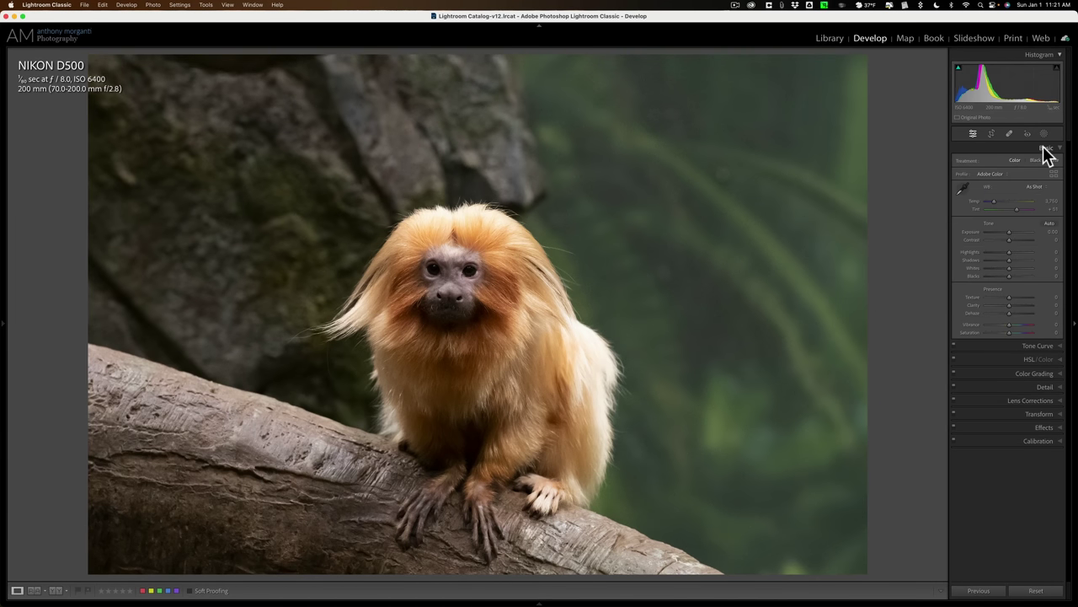
# - Collapse Basic, then in Detail set Sharpening Amount and Luminance noise reduction to 0
pyautogui.click(1043, 148)
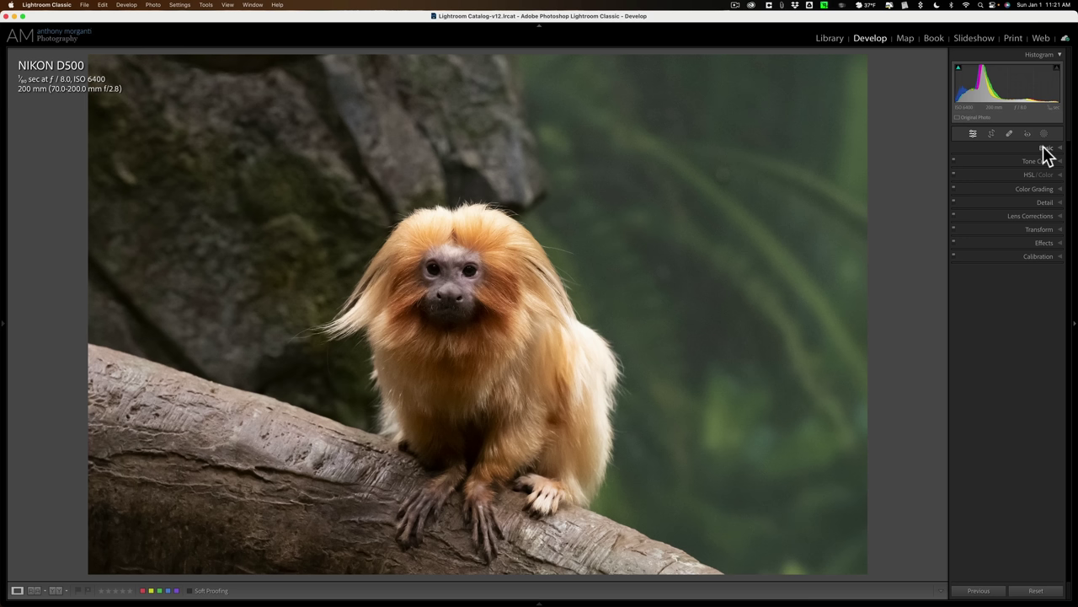
pyautogui.click(1042, 202)
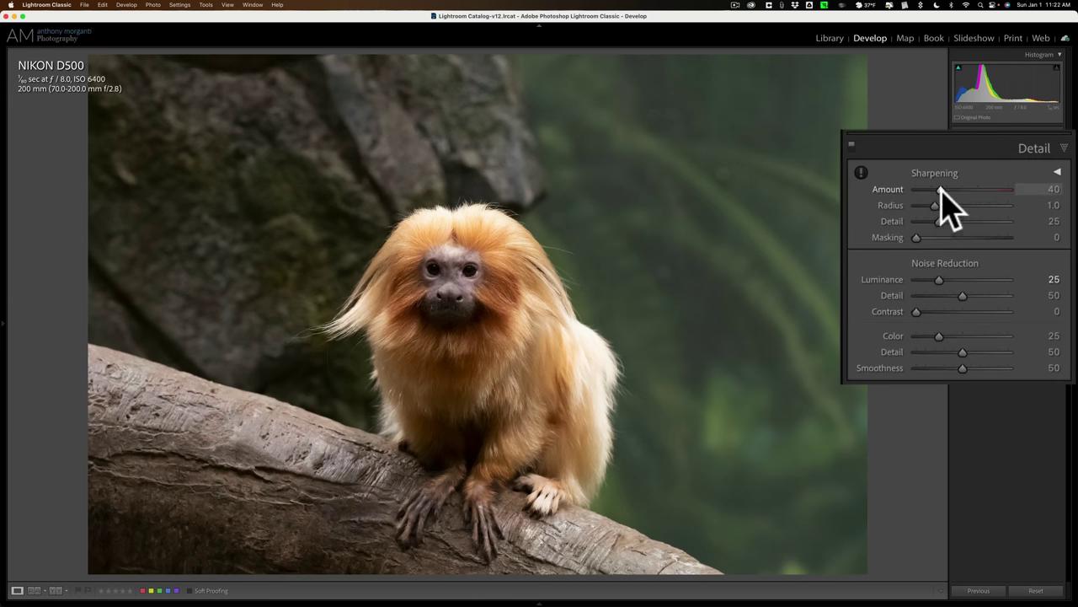
pyautogui.click(910, 214)
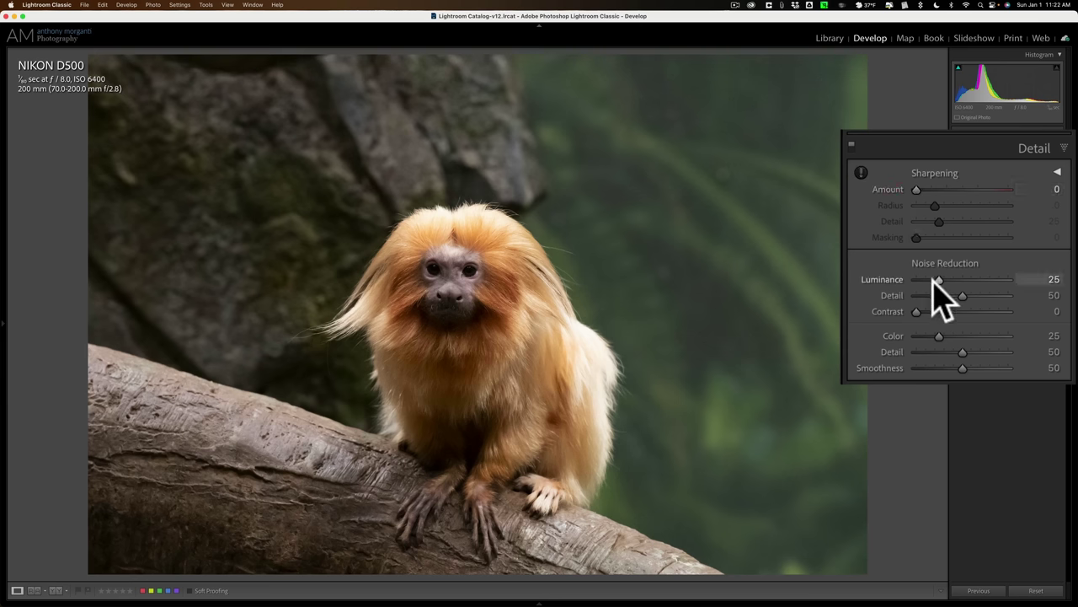
pyautogui.moveTo(936, 280); pyautogui.dragTo(905, 261)
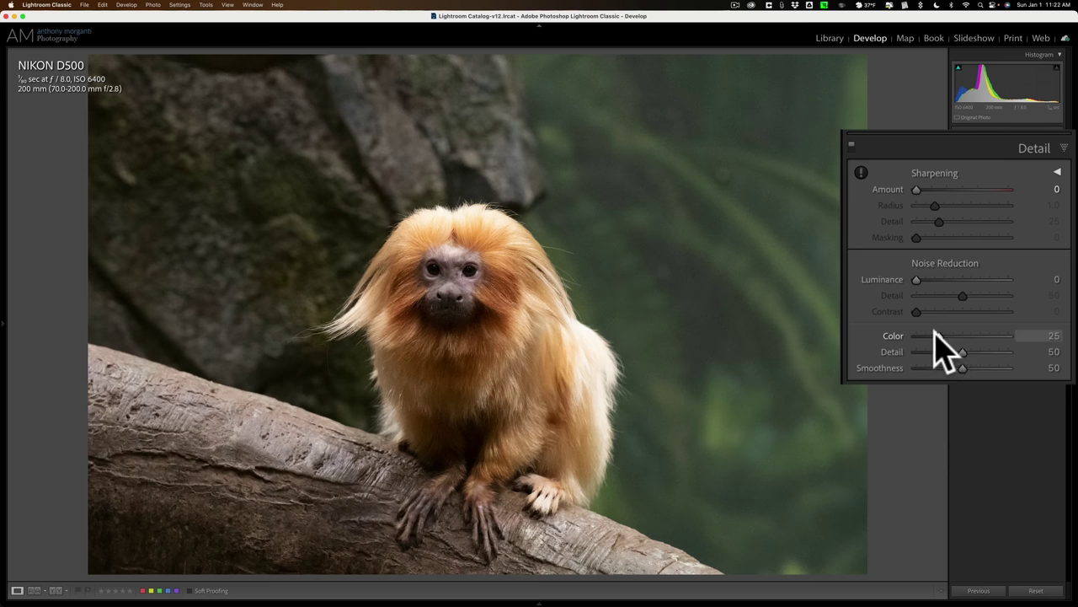
# - Enable Remove Chromatic Aberration and Profile Corrections for the Nikon 70-200mm lens in Lens Corrections
pyautogui.click(1031, 150)
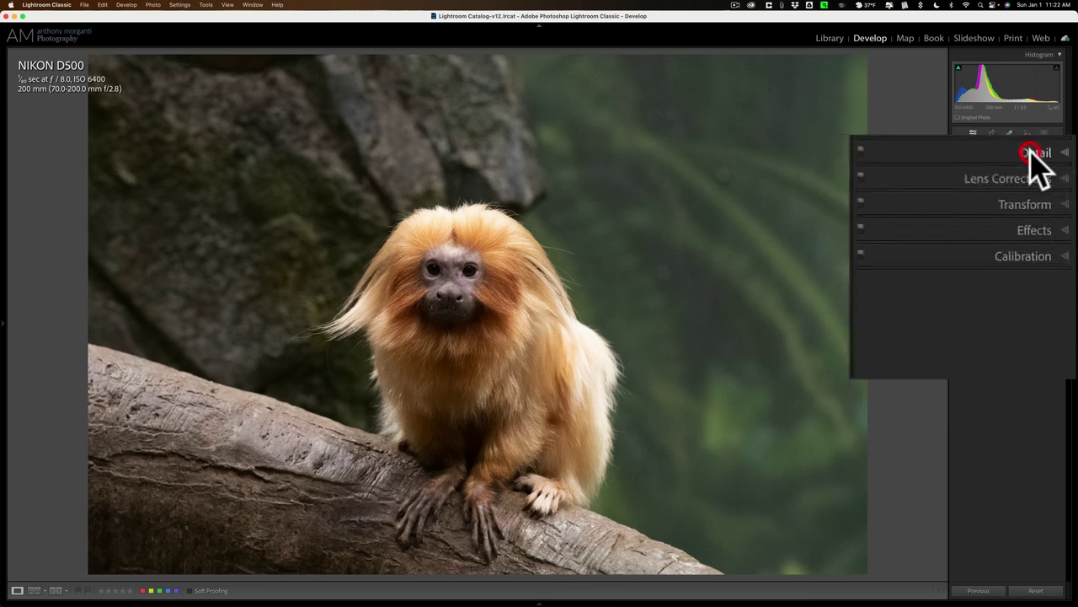
pyautogui.click(1040, 216)
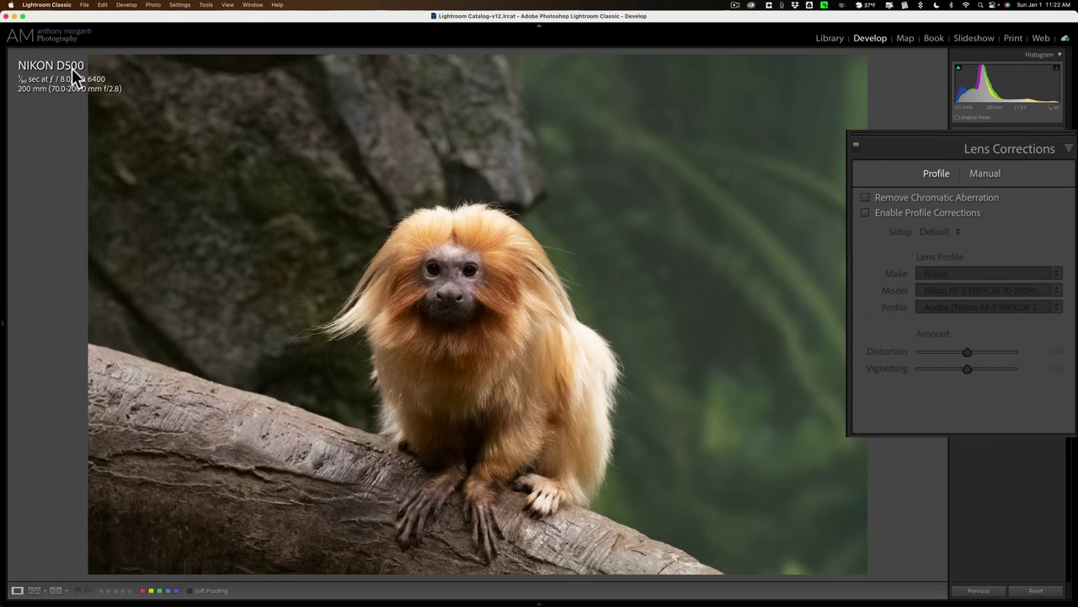
pyautogui.click(866, 198)
pyautogui.click(866, 213)
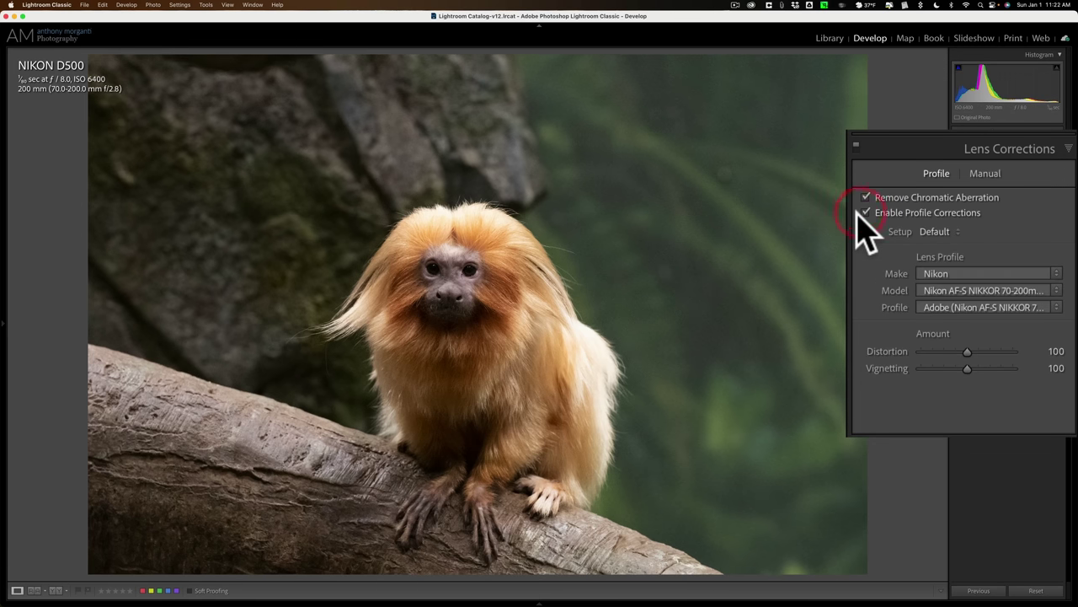
pyautogui.click(993, 146)
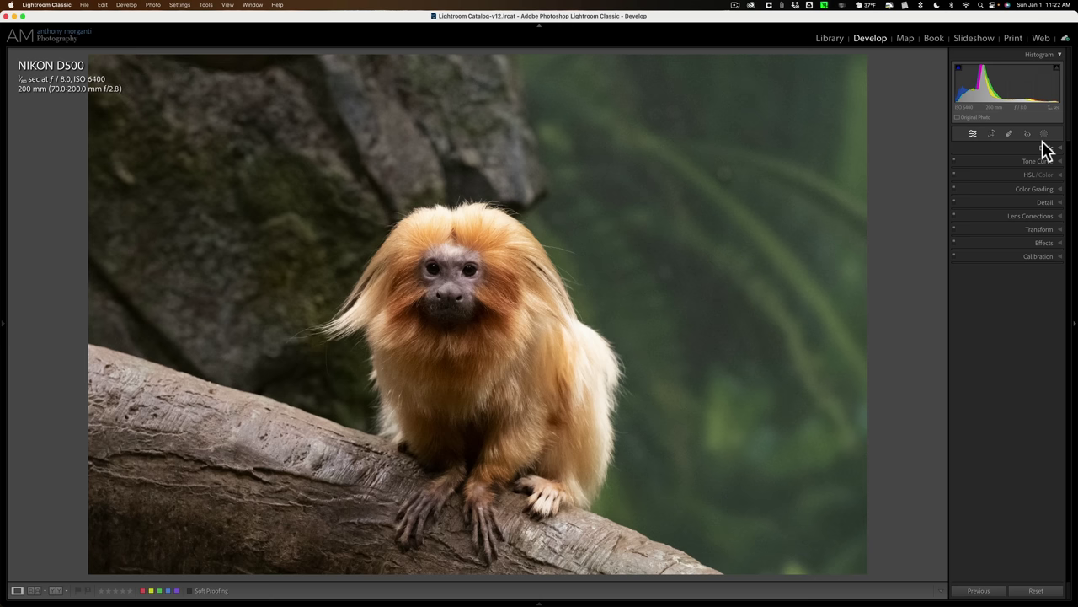
# - Send a 16-bit TIFF copy with Lightroom adjustments to Topaz DeNoise AI via Edit In
pyautogui.rightClick(568, 133)
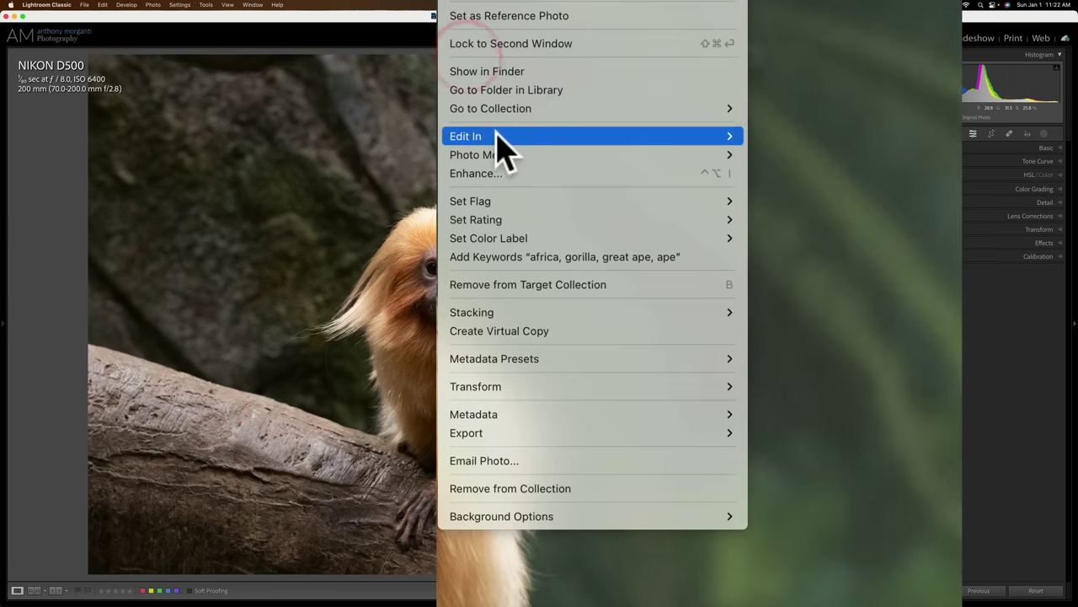
pyautogui.moveTo(596, 263)
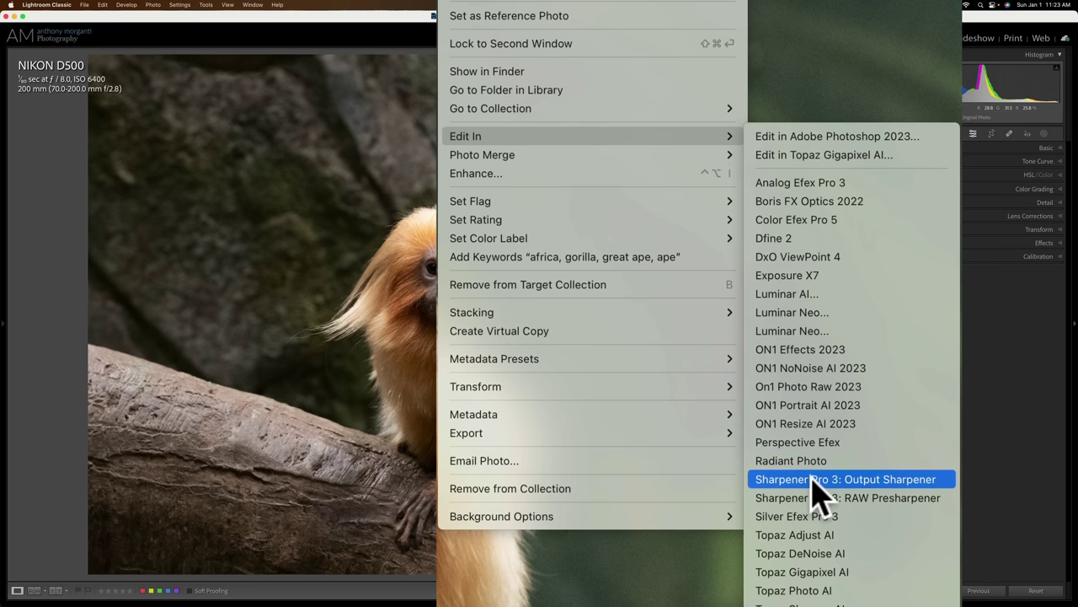
pyautogui.click(807, 554)
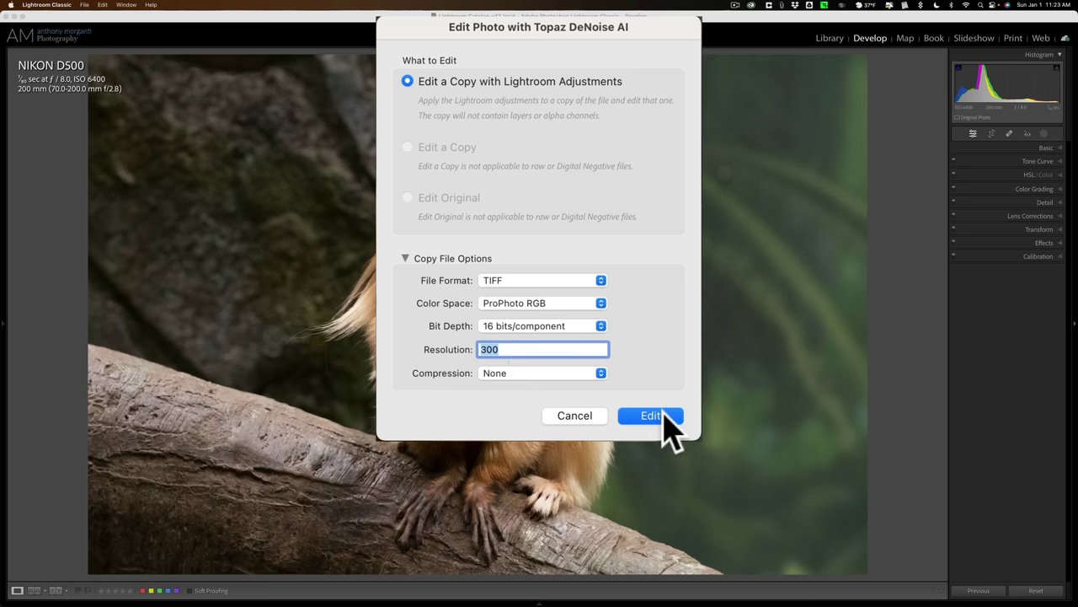
pyautogui.click(651, 415)
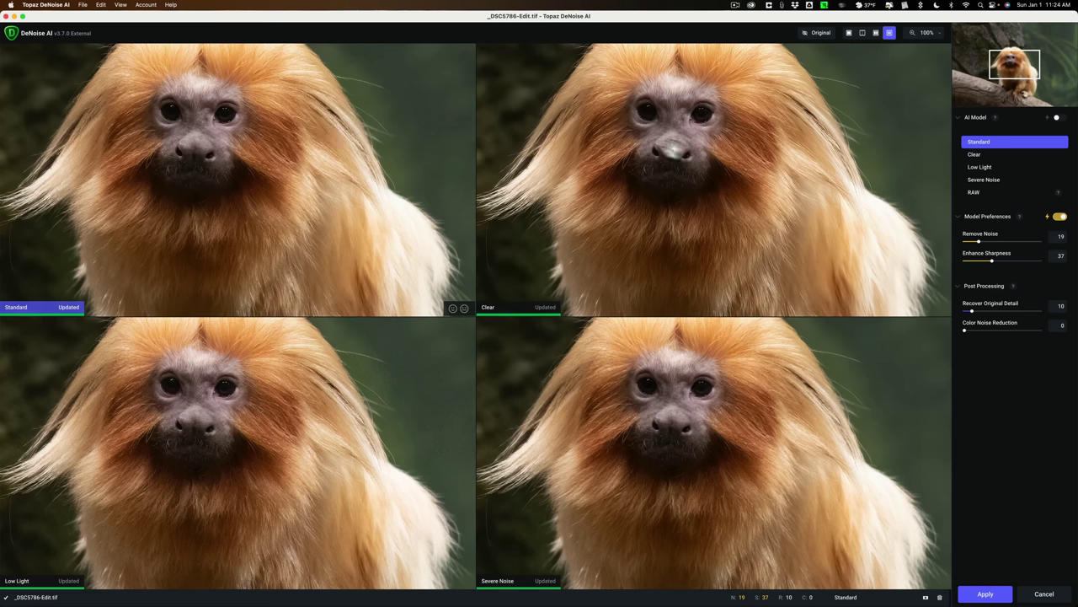
pyautogui.click(636, 144)
pyautogui.moveTo(636, 146); pyautogui.dragTo(775, 231)
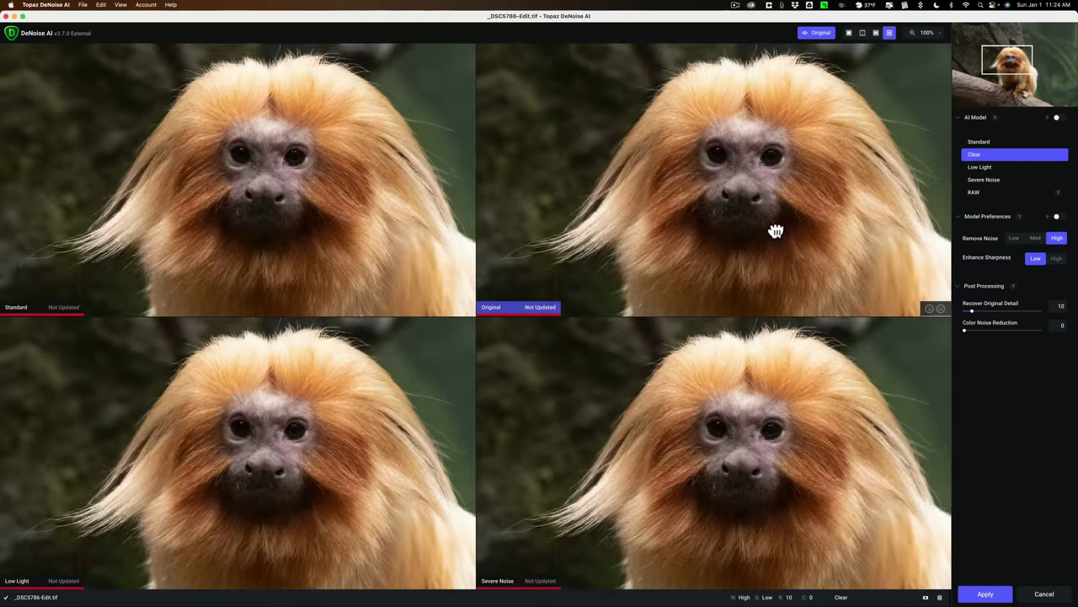
pyautogui.click(775, 230)
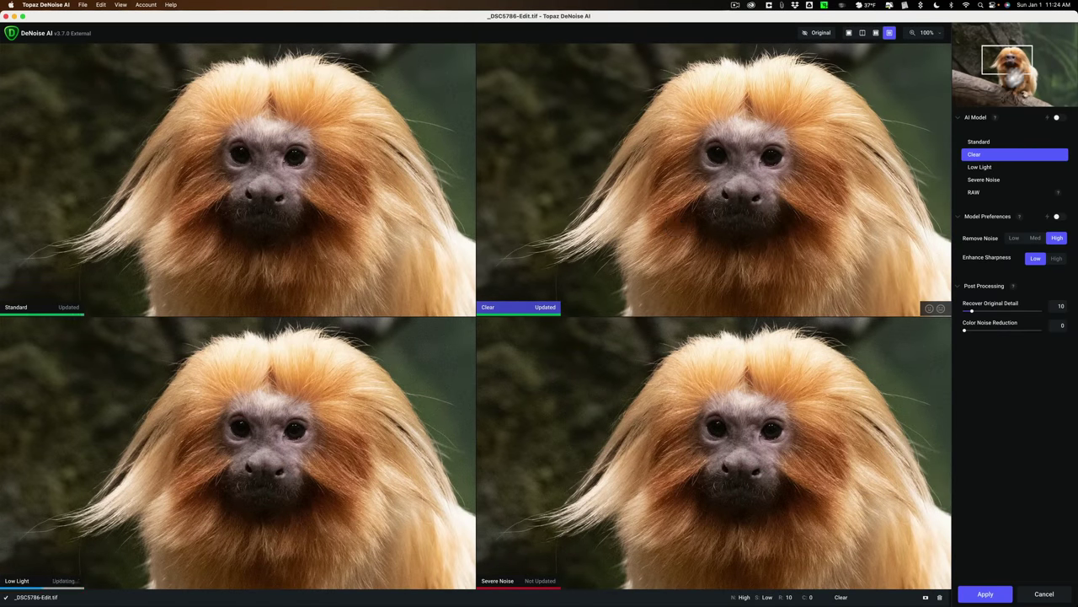
pyautogui.moveTo(1010, 59)
pyautogui.mouseDown()
pyautogui.moveTo(1021, 54)
pyautogui.moveTo(1005, 50)
pyautogui.moveTo(1003, 61)
pyautogui.mouseUp()
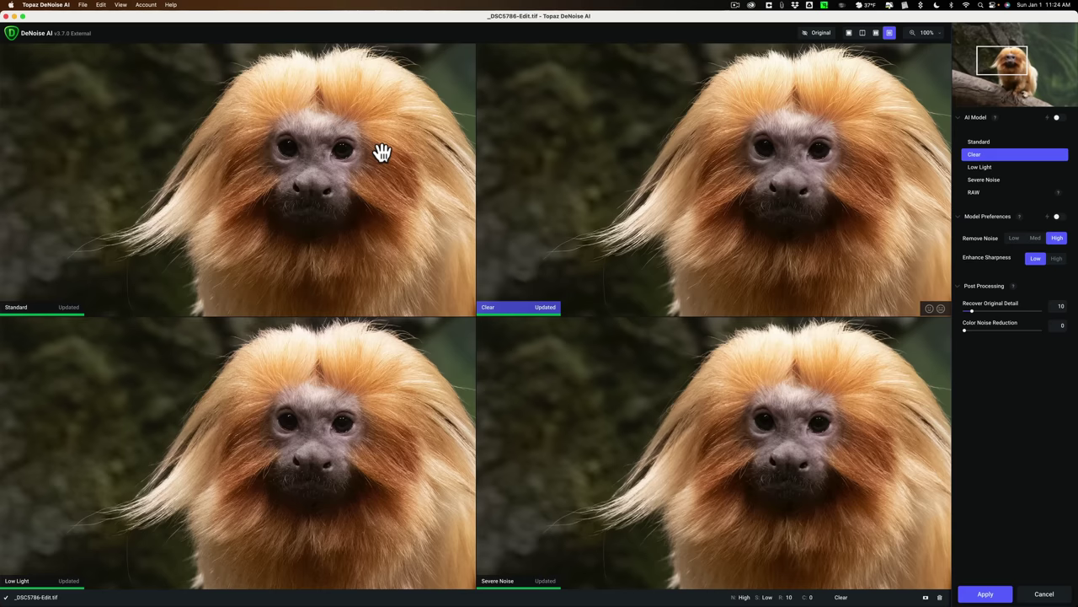
# - Compare Standard with the original, then auto-detect Clear, Low Light and Severe Noise settings (19/37)
pyautogui.click(313, 123)
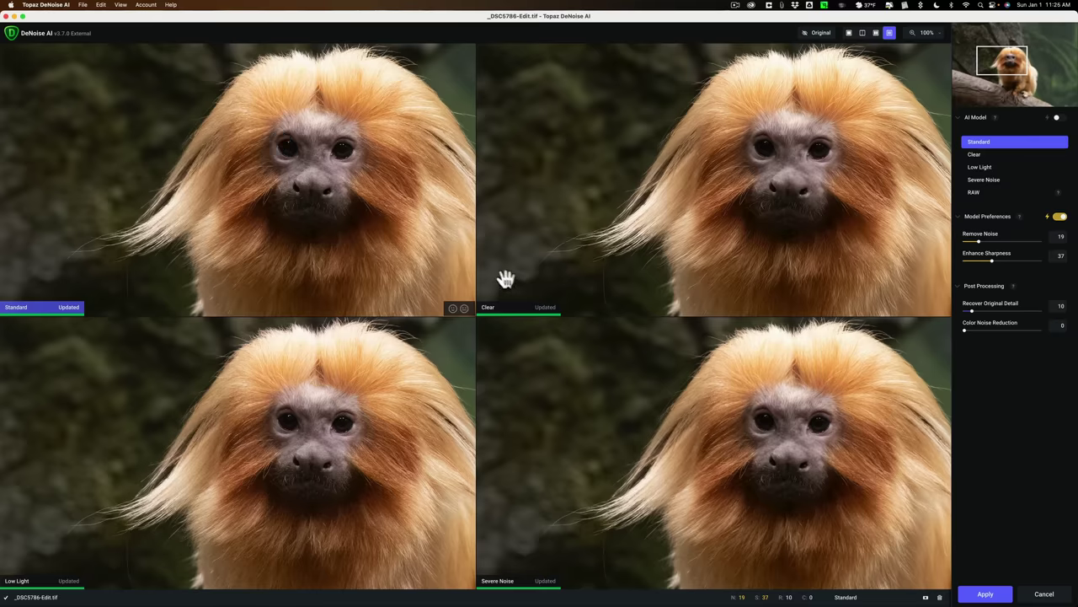
pyautogui.click(242, 212)
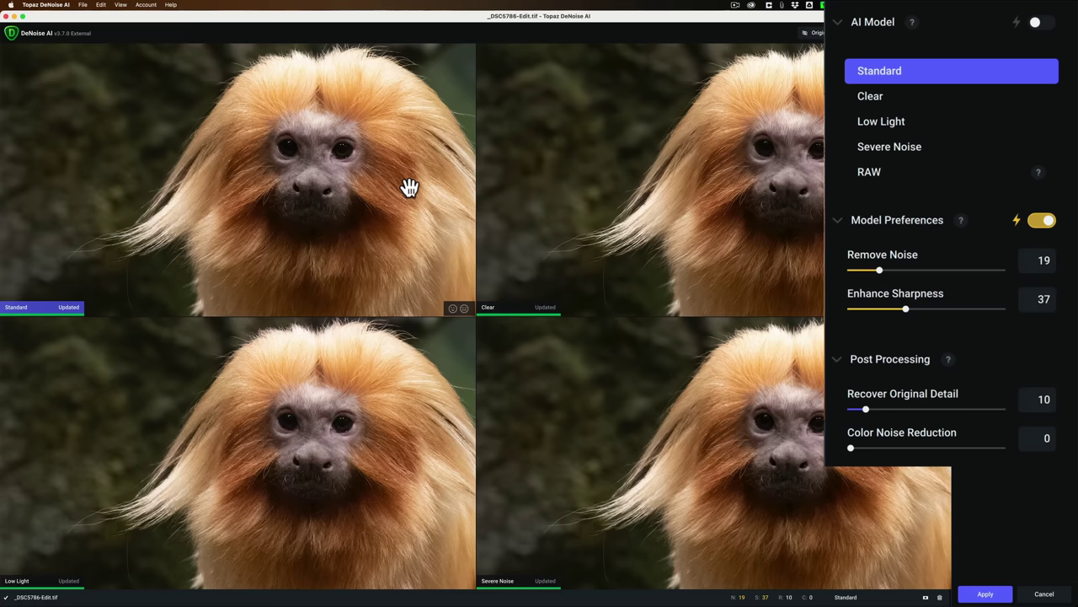
pyautogui.click(635, 180)
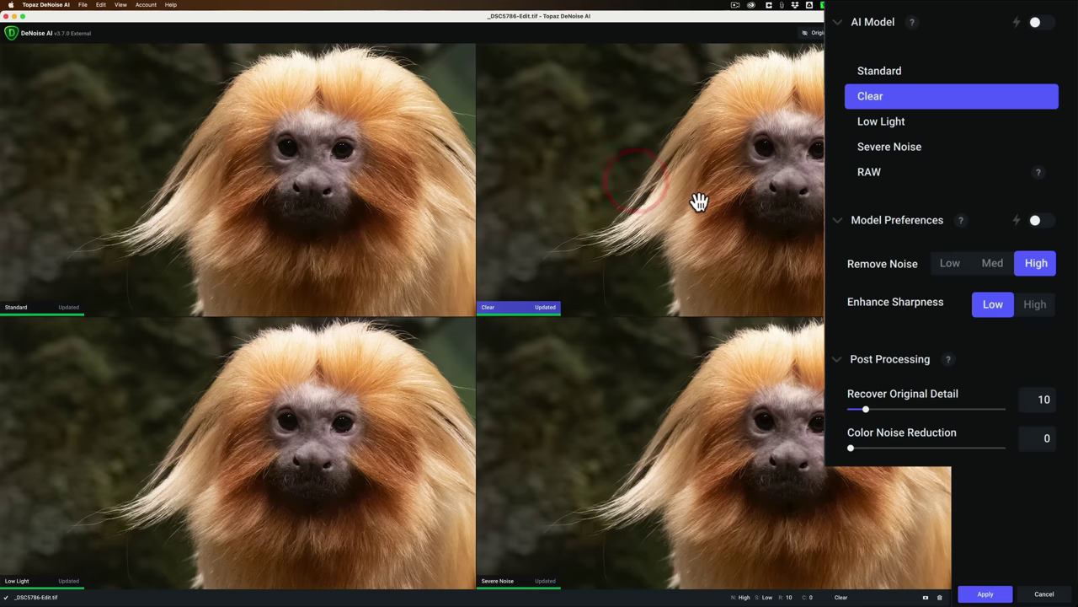
pyautogui.click(1039, 221)
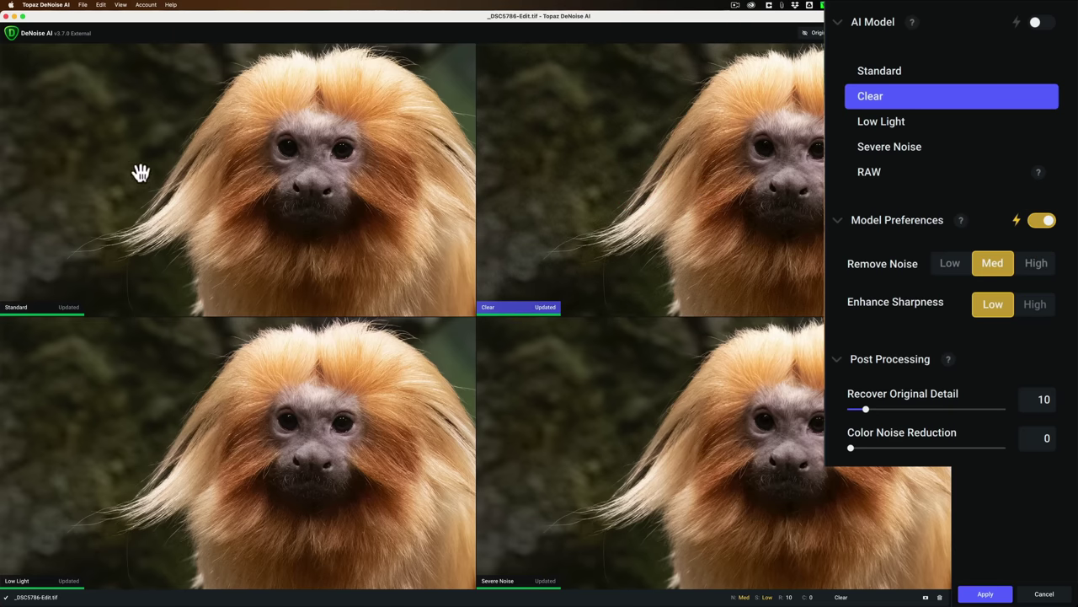
pyautogui.click(281, 432)
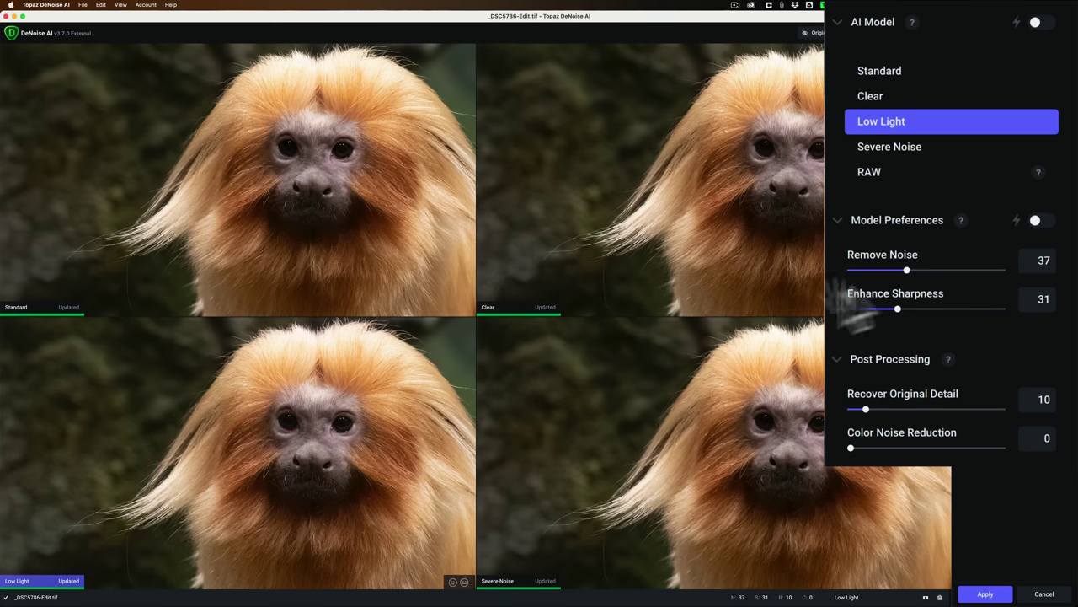
pyautogui.click(1045, 222)
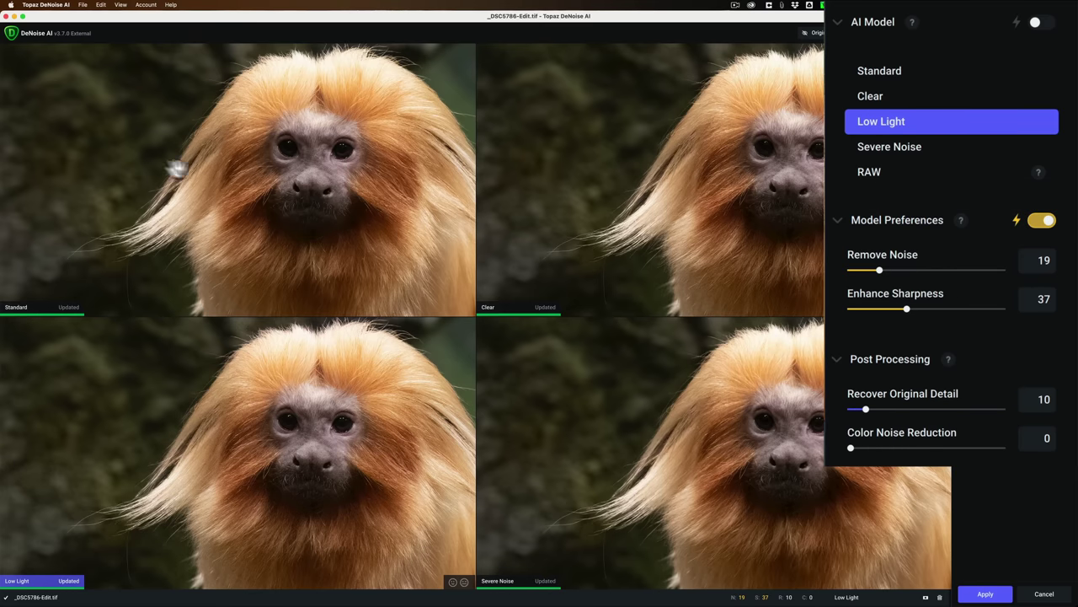
pyautogui.click(628, 414)
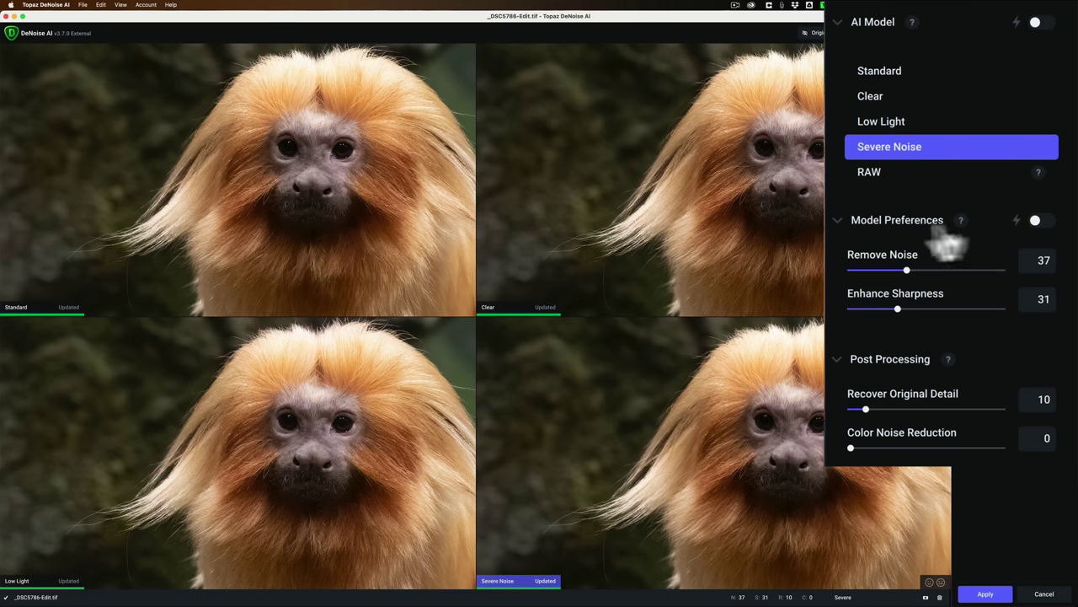
pyautogui.click(1045, 221)
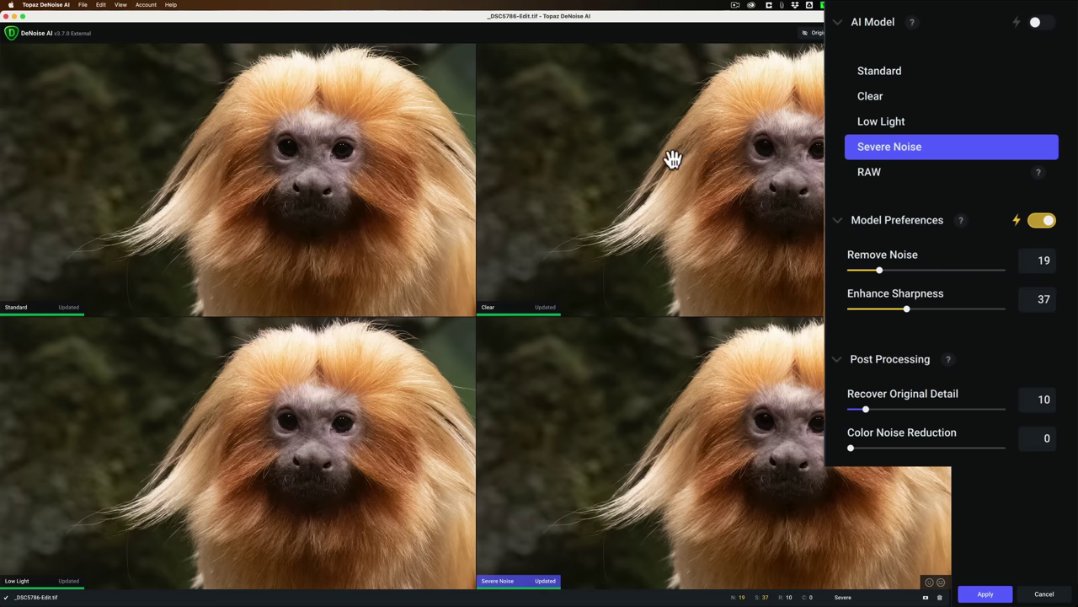
# - Auto-detect settings for Clear and RAW, then return to Clear with Med noise removal, Low sharpening
pyautogui.click(607, 190)
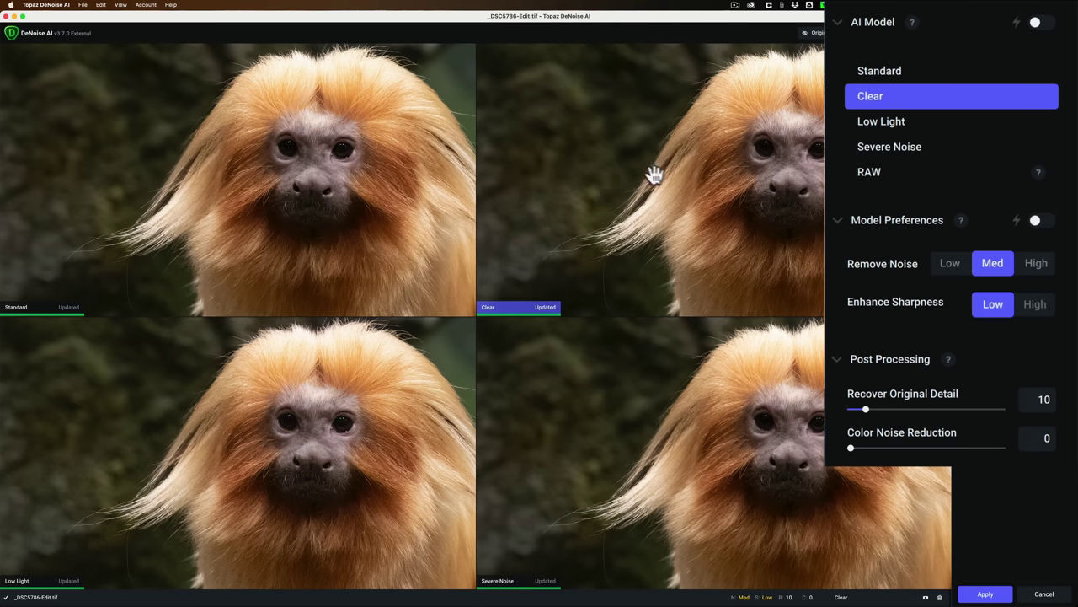
pyautogui.click(1043, 221)
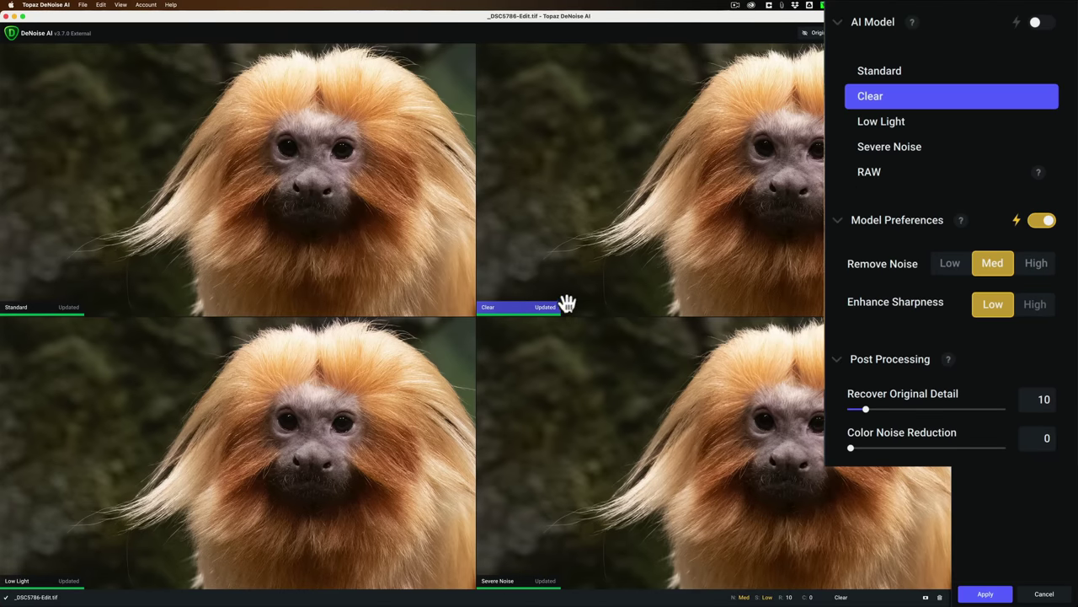
pyautogui.click(881, 172)
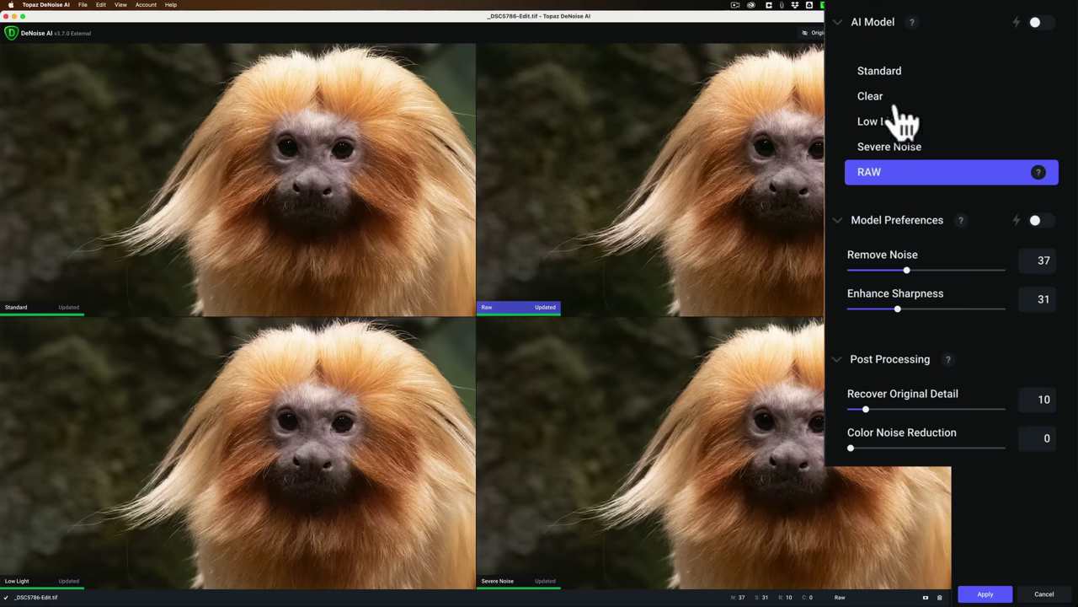
pyautogui.click(1045, 221)
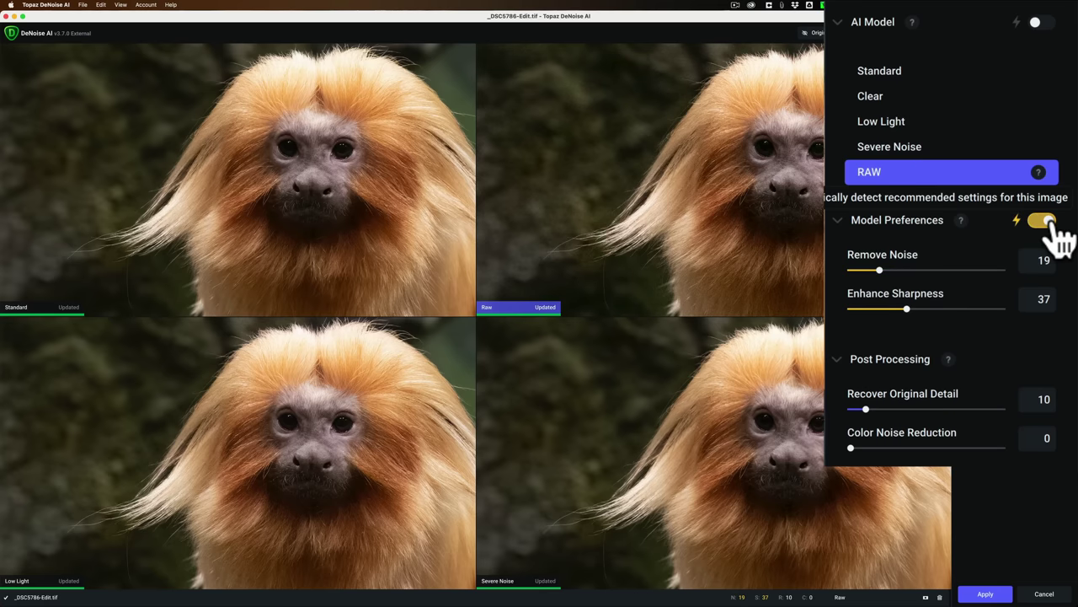
pyautogui.click(876, 96)
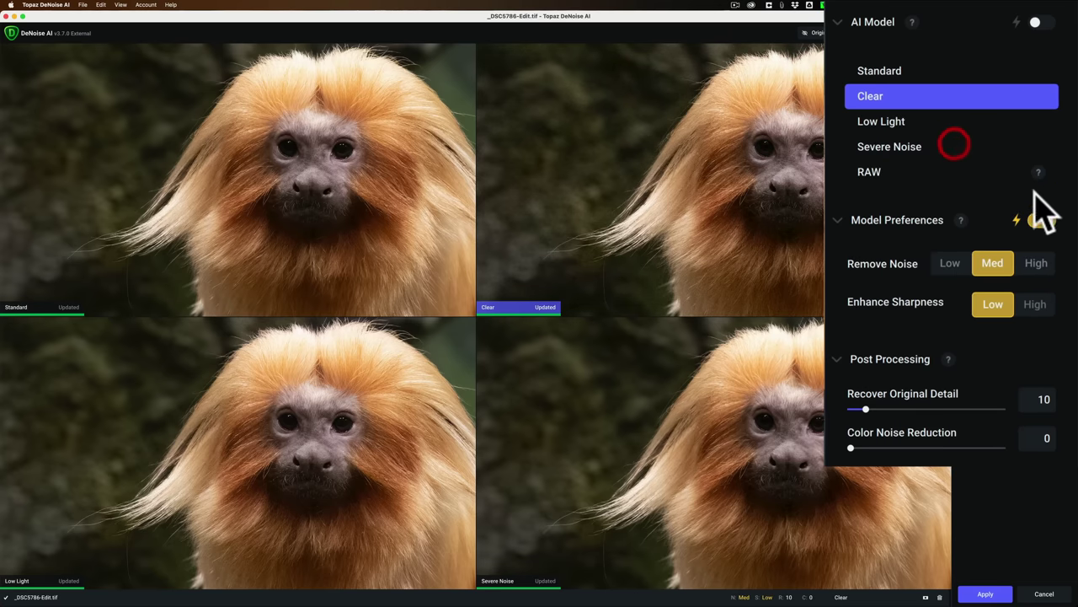
# - Select Standard with auto-detected Remove Noise 19 and Enhance Sharpness 37, leaving auto model off
pyautogui.click(273, 155)
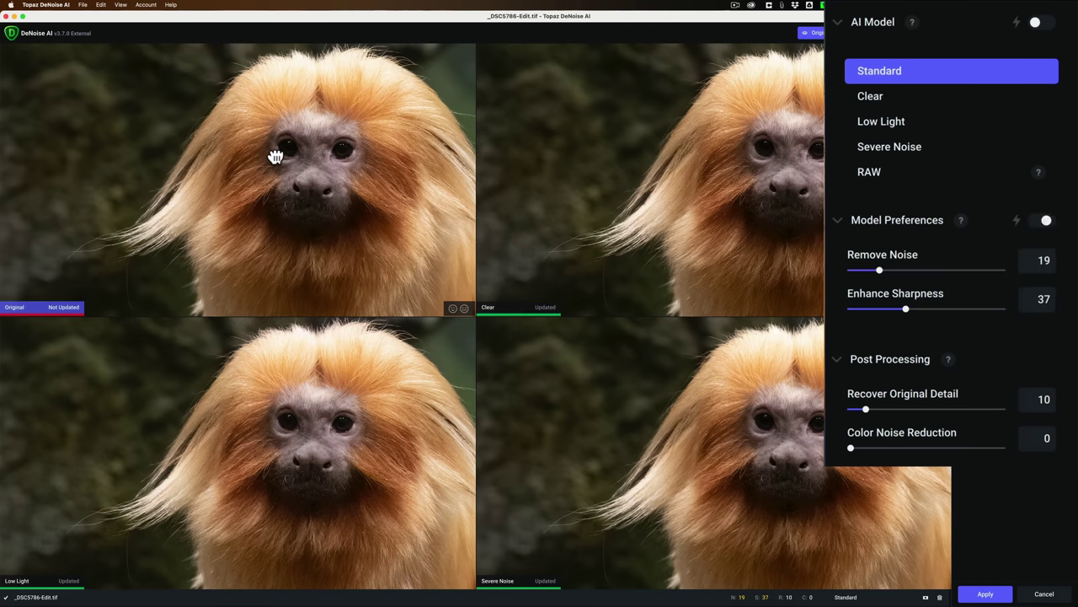
pyautogui.click(1045, 221)
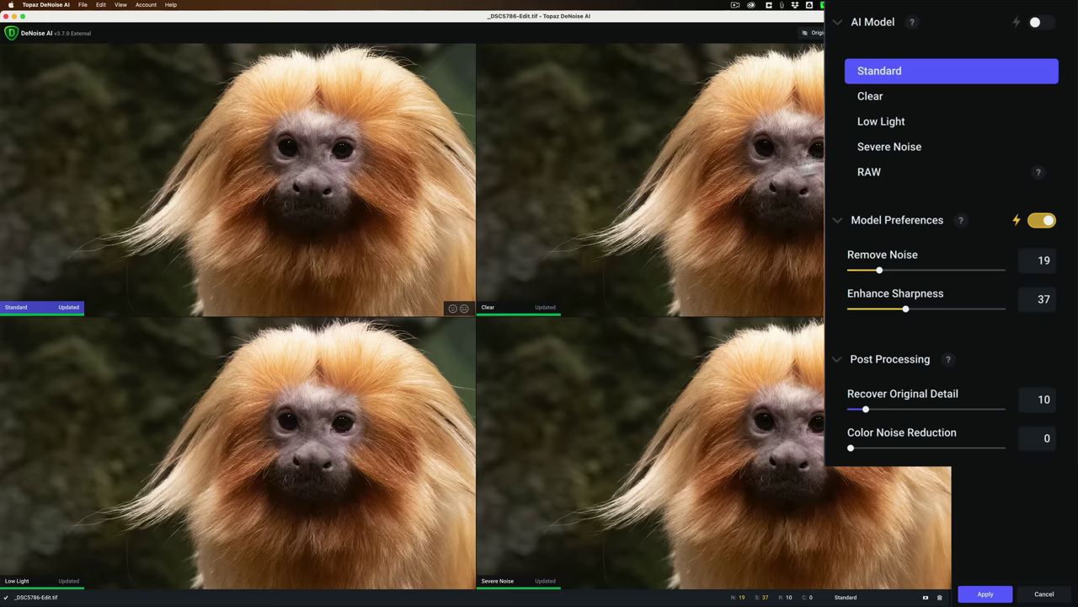
pyautogui.click(1037, 23)
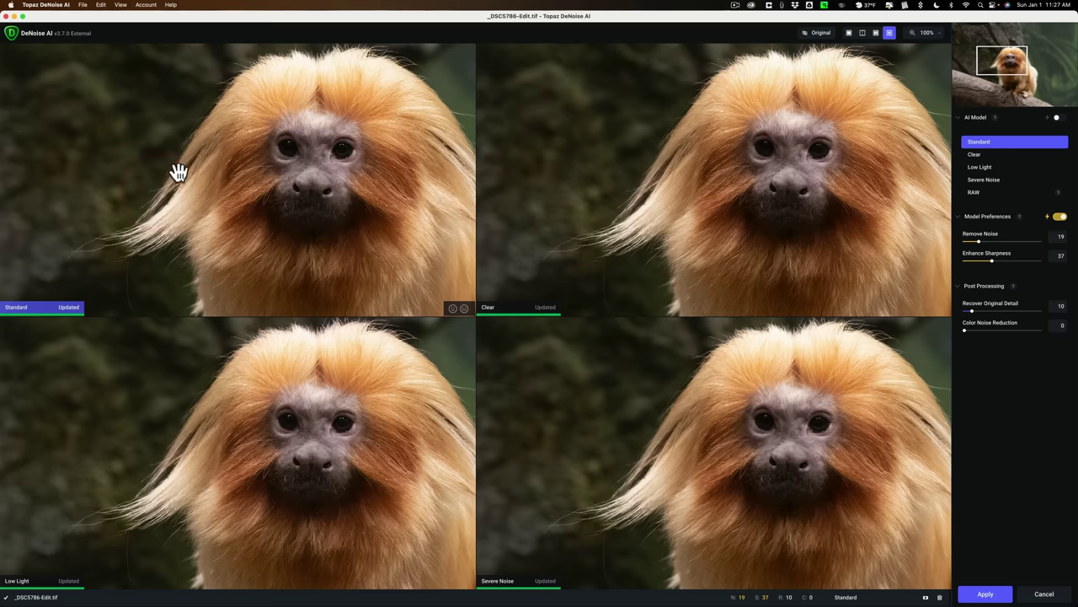
# - Show a single Standard preview at 200% zoom and compare it against the original photo
pyautogui.click(851, 37)
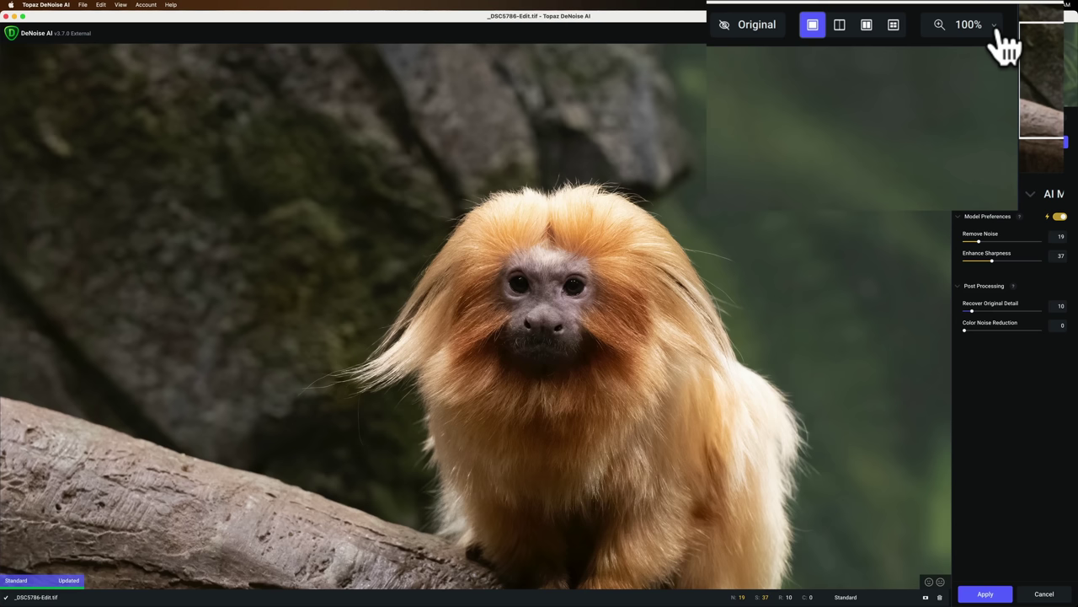
pyautogui.click(1001, 35)
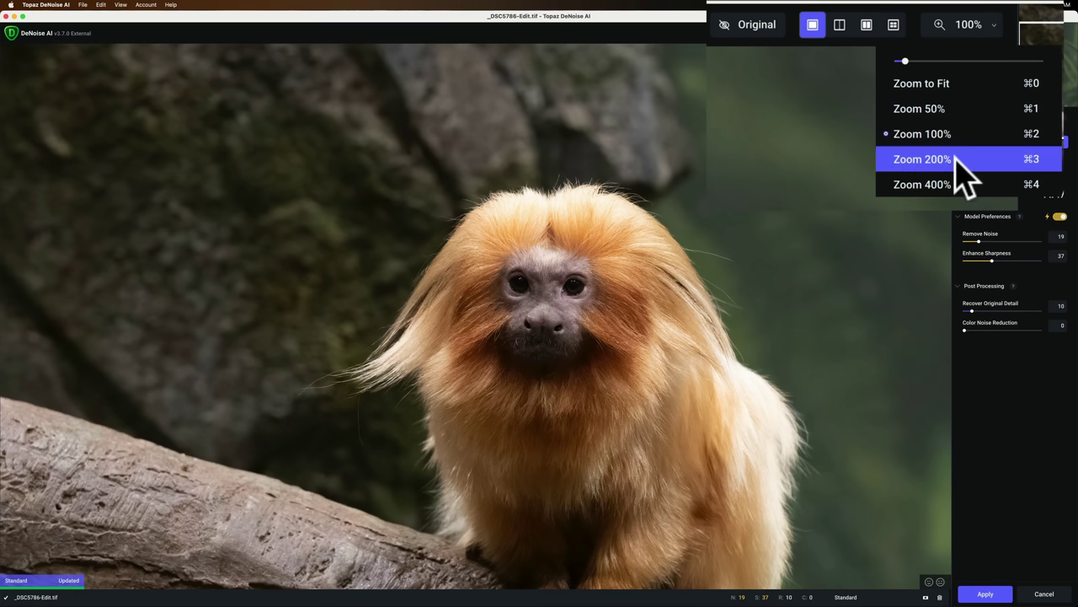
pyautogui.click(920, 102)
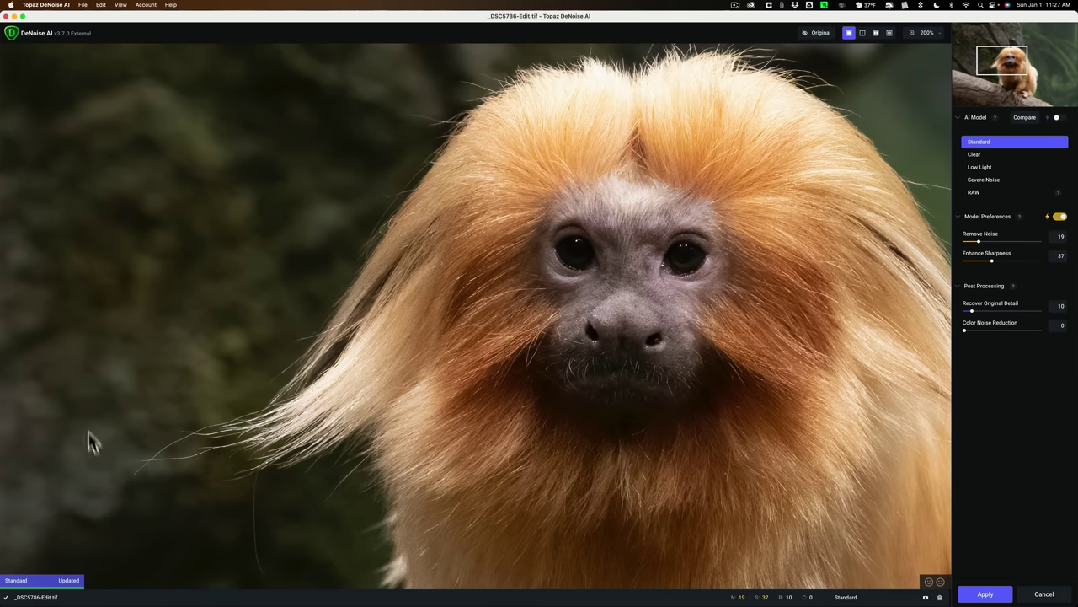
pyautogui.moveTo(618, 318); pyautogui.dragTo(609, 295)
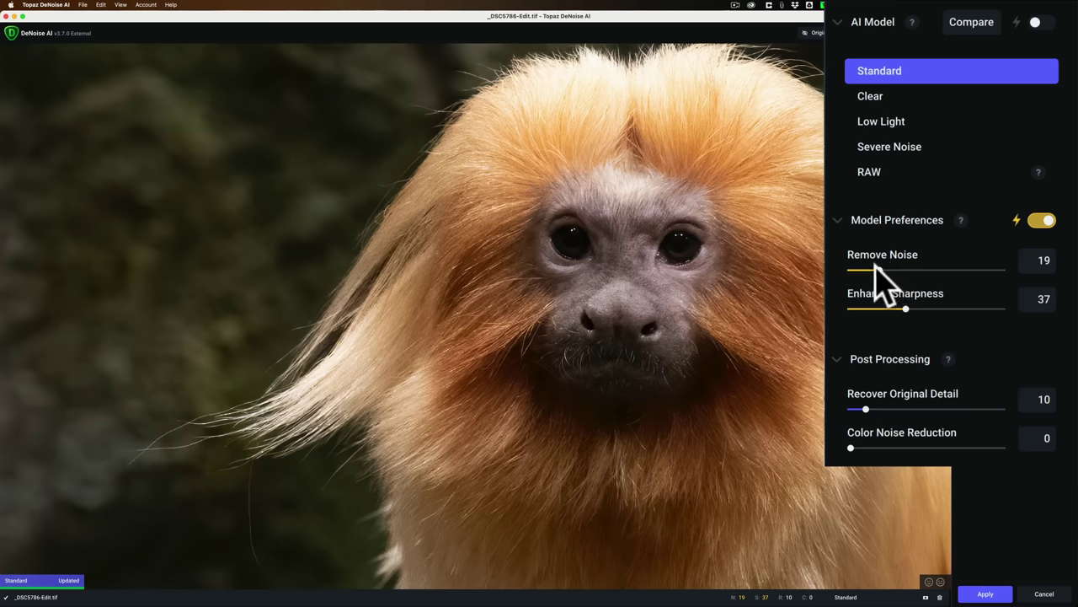
pyautogui.moveTo(875, 266); pyautogui.dragTo(909, 266)
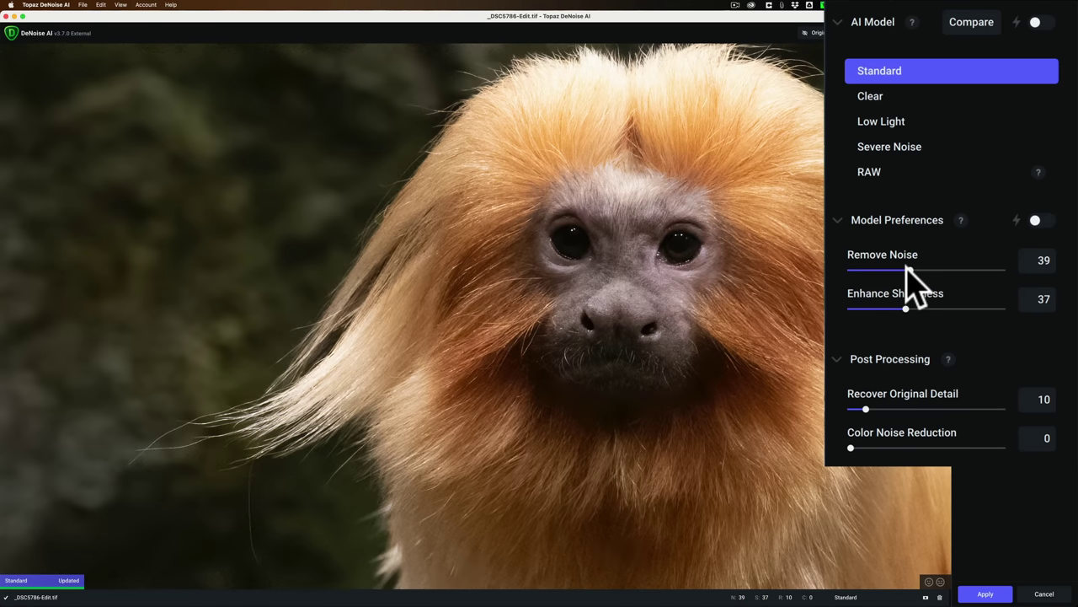
pyautogui.moveTo(907, 266); pyautogui.dragTo(918, 267)
pyautogui.moveTo(903, 308); pyautogui.dragTo(1076, 306)
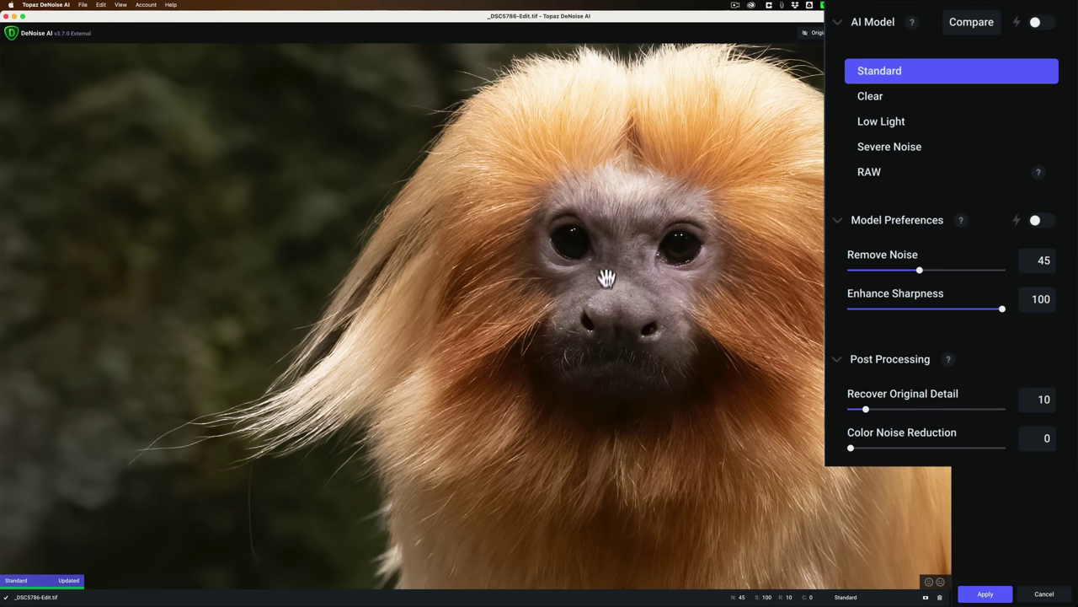
pyautogui.click(934, 309)
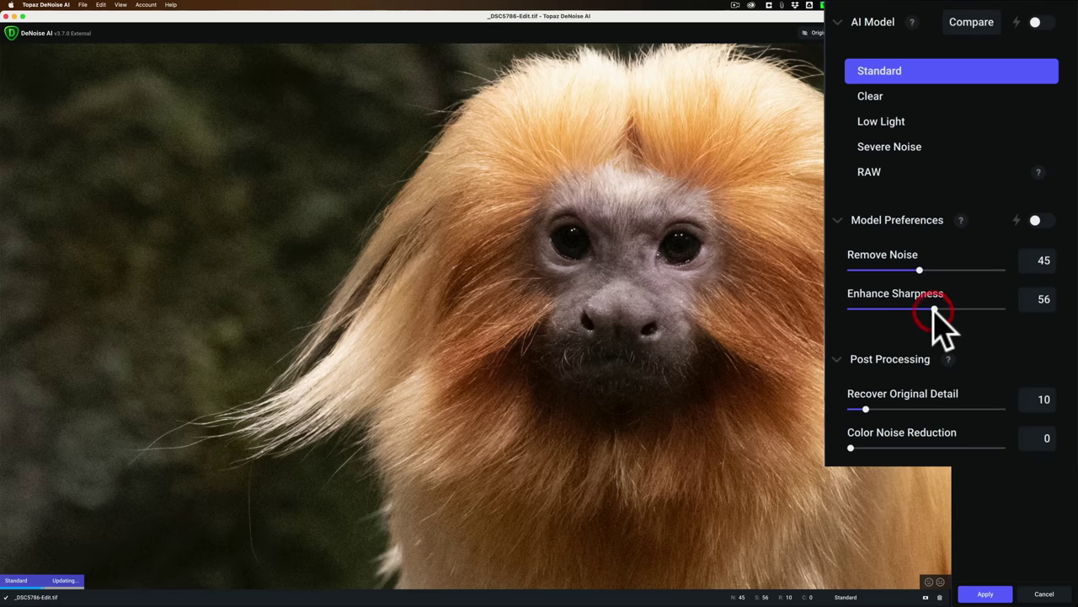
pyautogui.moveTo(934, 309); pyautogui.dragTo(929, 308)
pyautogui.click(1041, 226)
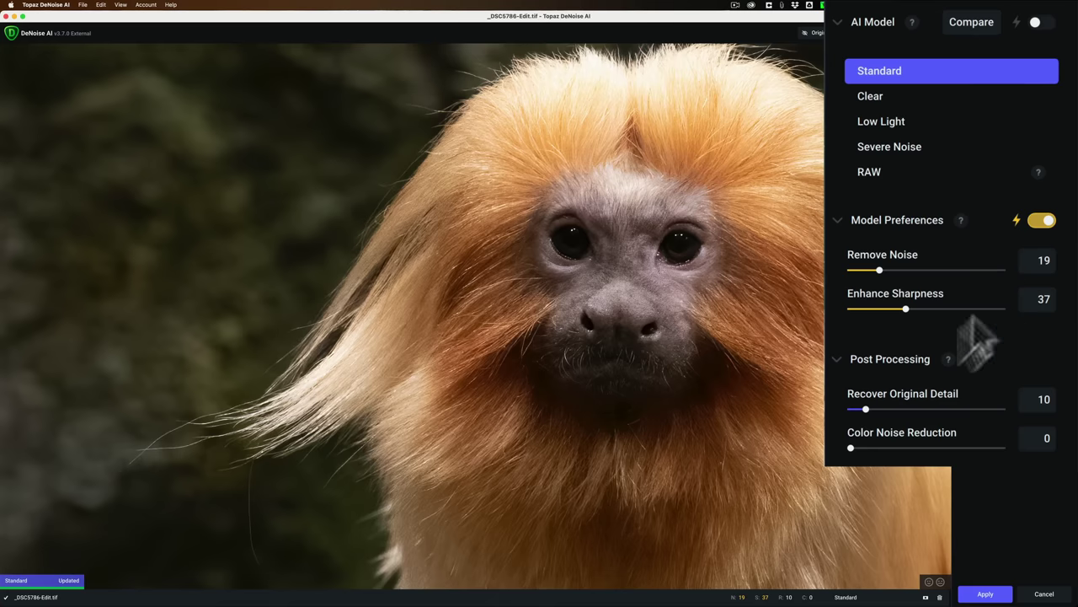
# - Set Original Detail Recovery to about 11, Color noise reduction to 25 and Remove Noise to 55
pyautogui.moveTo(864, 409); pyautogui.dragTo(1076, 407)
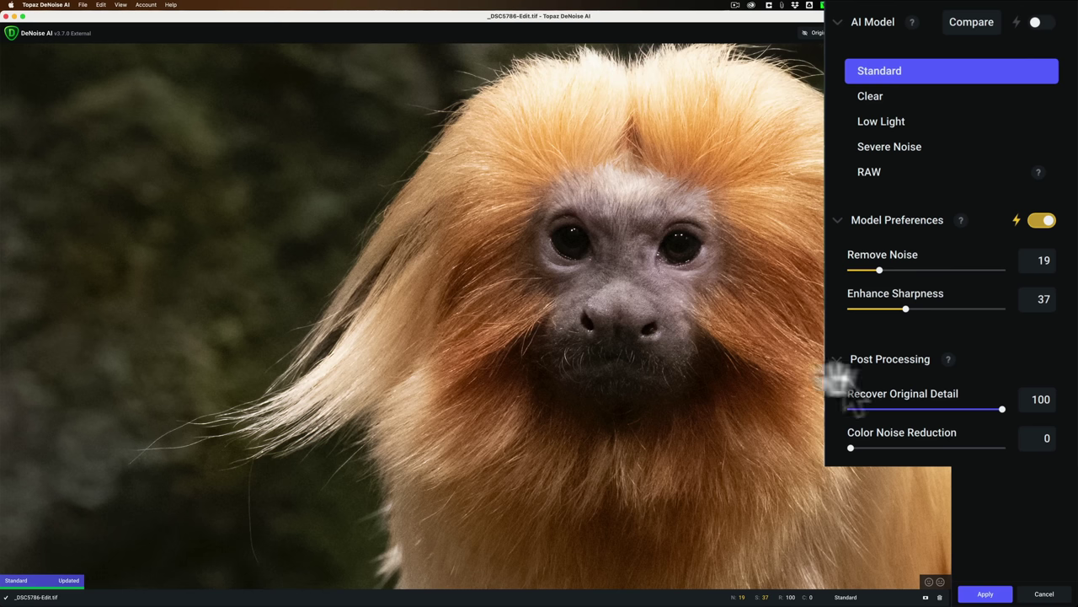
pyautogui.moveTo(1001, 408); pyautogui.dragTo(866, 412)
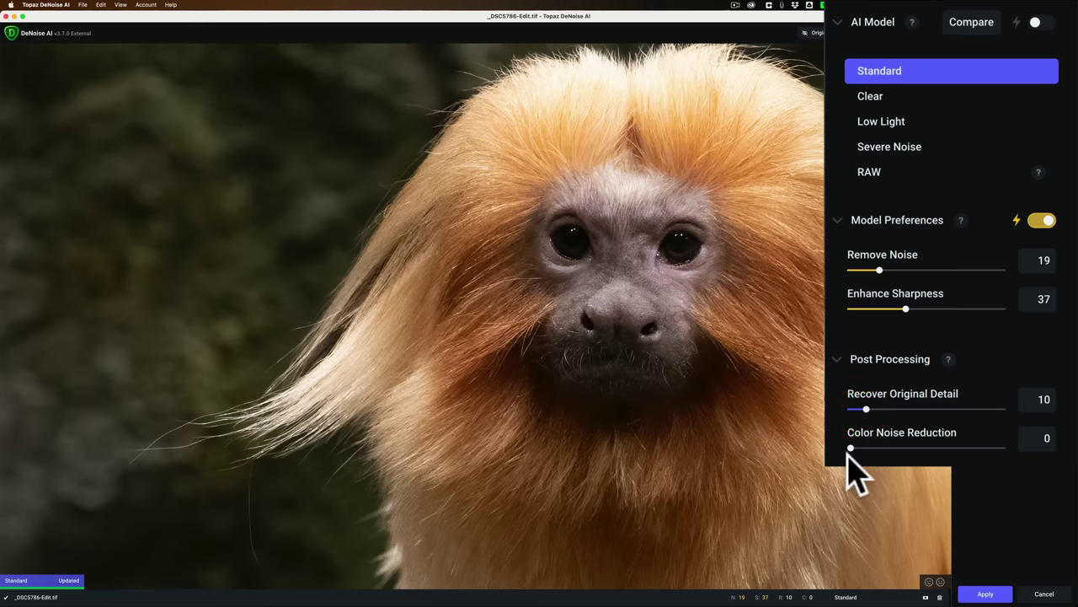
pyautogui.moveTo(851, 447)
pyautogui.mouseDown()
pyautogui.moveTo(887, 447)
pyautogui.moveTo(847, 448)
pyautogui.mouseUp()
pyautogui.click(933, 270)
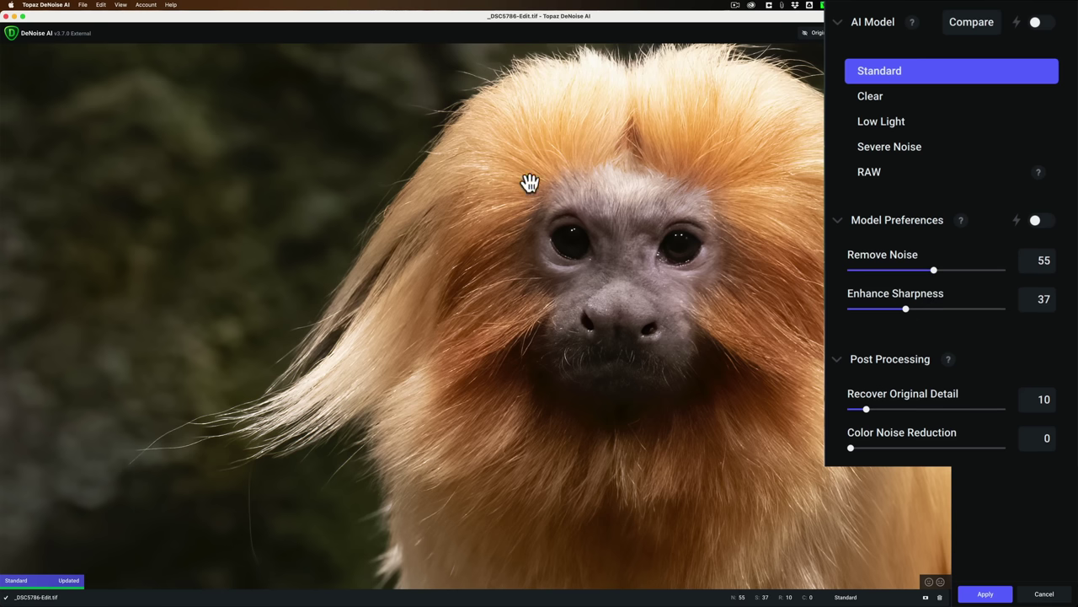
# - Inspect the background, paws, face, feet and branch at 200%, then confirm the denoise
pyautogui.moveTo(1007, 56); pyautogui.dragTo(1048, 70)
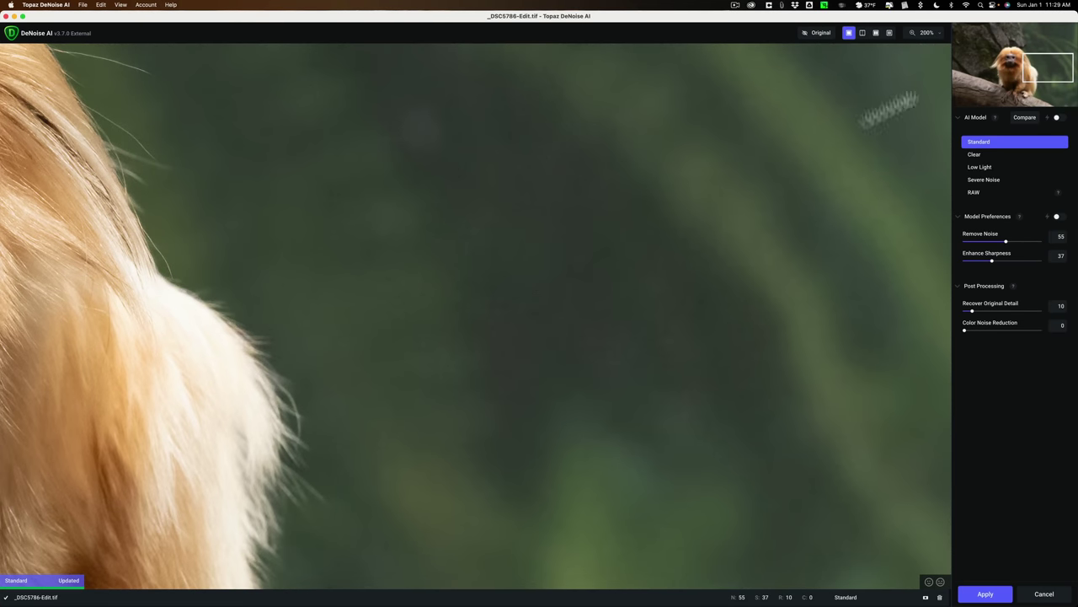
pyautogui.moveTo(1057, 58); pyautogui.dragTo(998, 67)
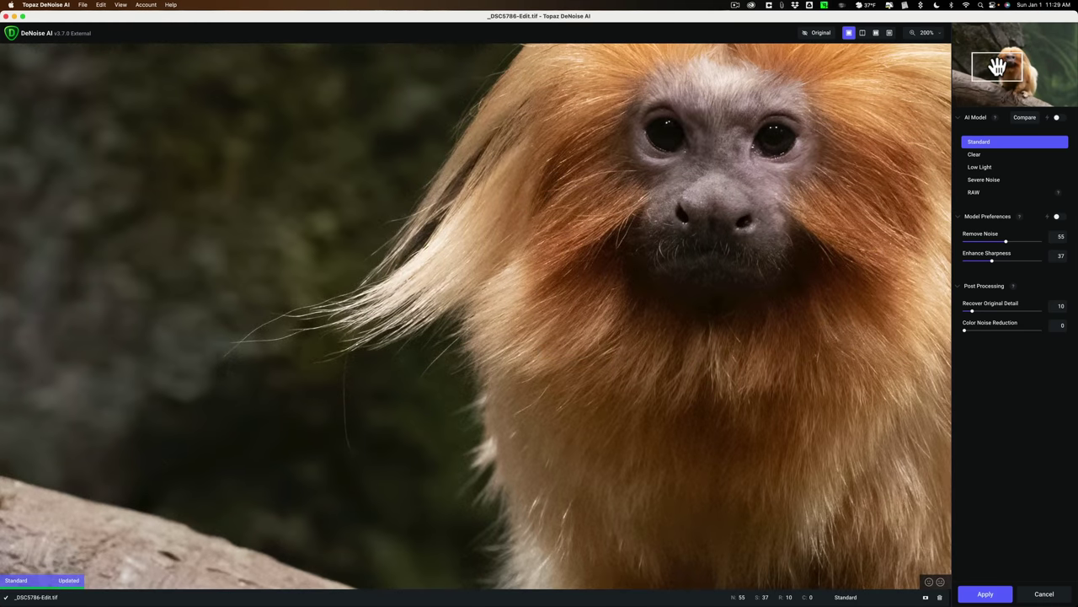
pyautogui.moveTo(997, 67); pyautogui.dragTo(1012, 64)
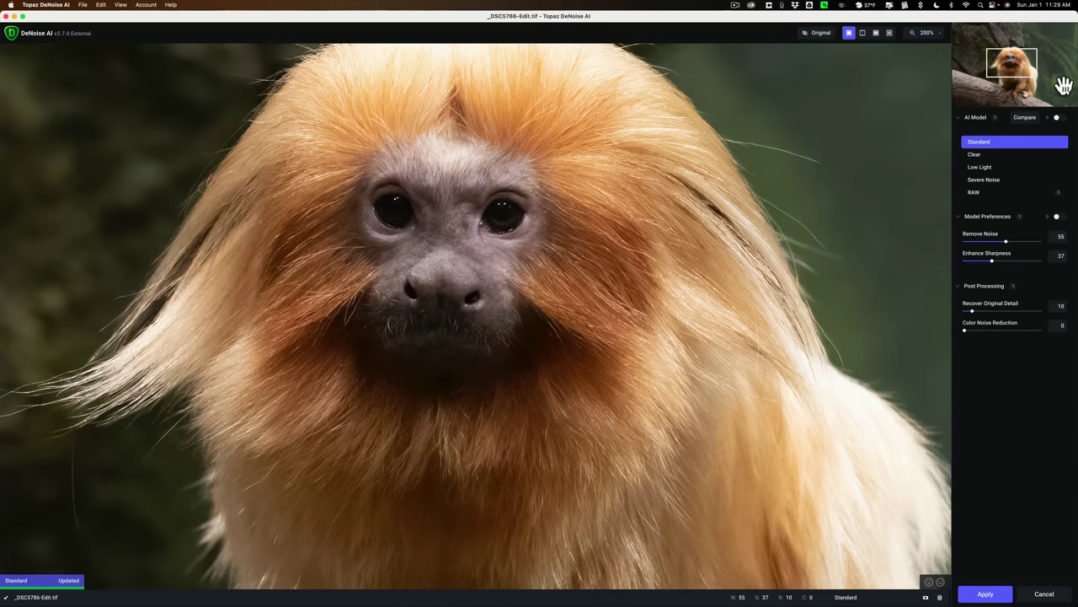
pyautogui.moveTo(1017, 61); pyautogui.dragTo(1003, 93)
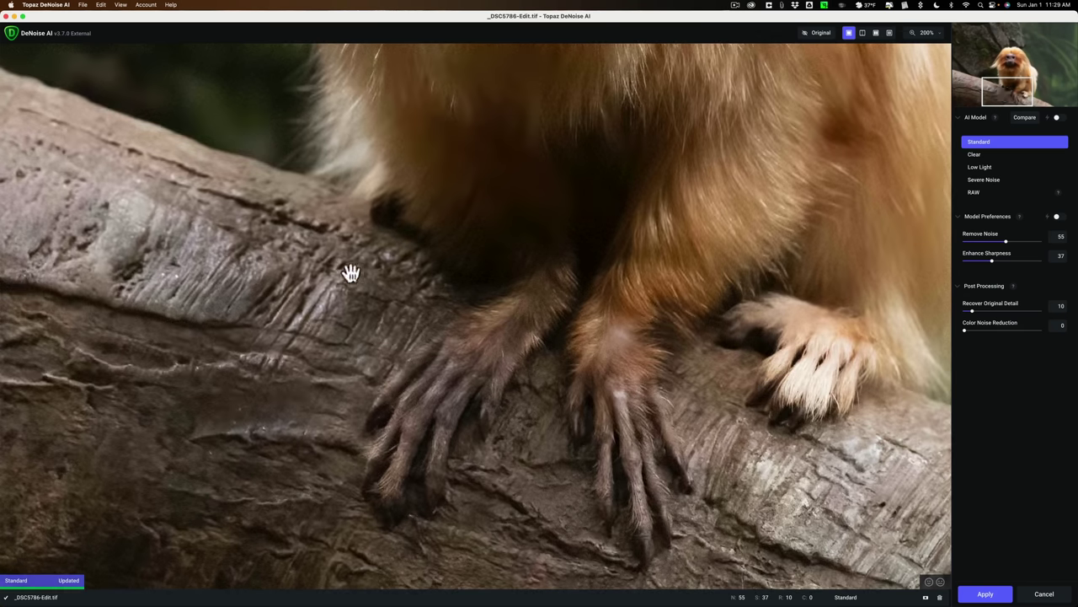
pyautogui.moveTo(1011, 84); pyautogui.dragTo(960, 92)
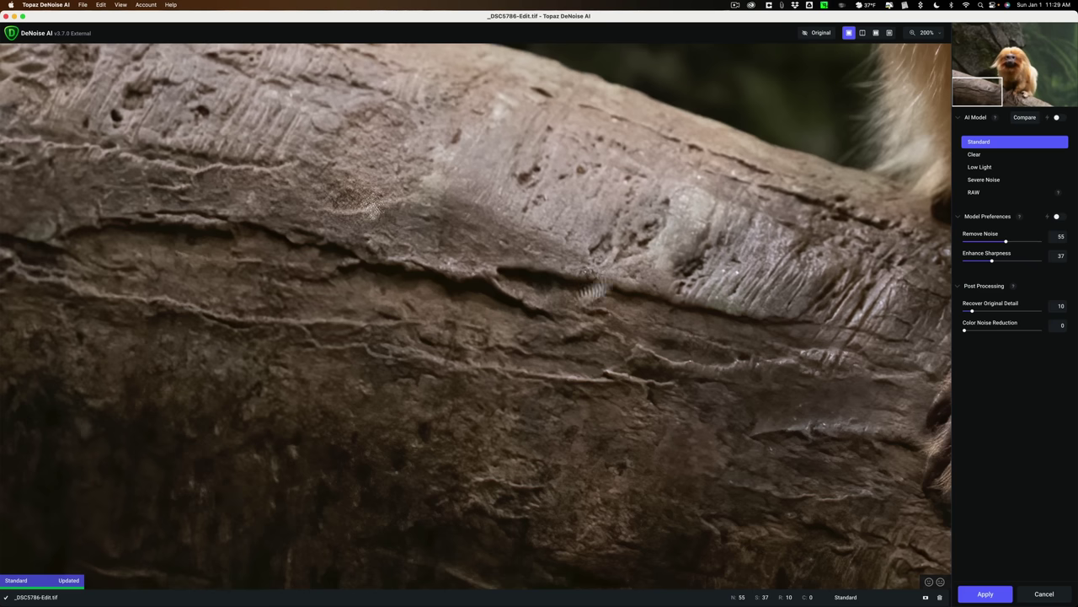
pyautogui.moveTo(969, 91); pyautogui.dragTo(1014, 64)
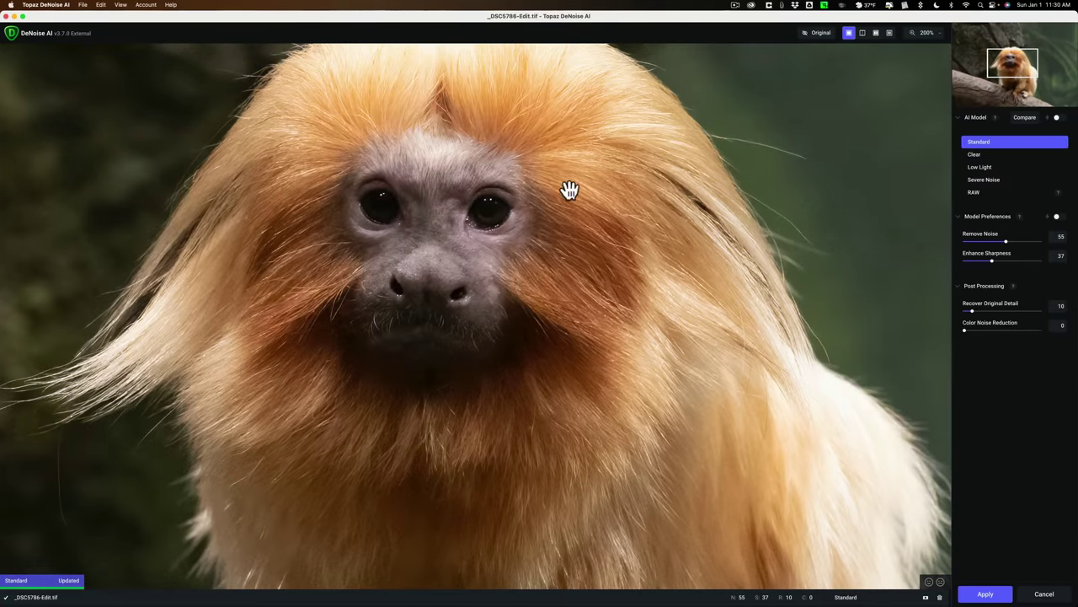
pyautogui.press('Return')
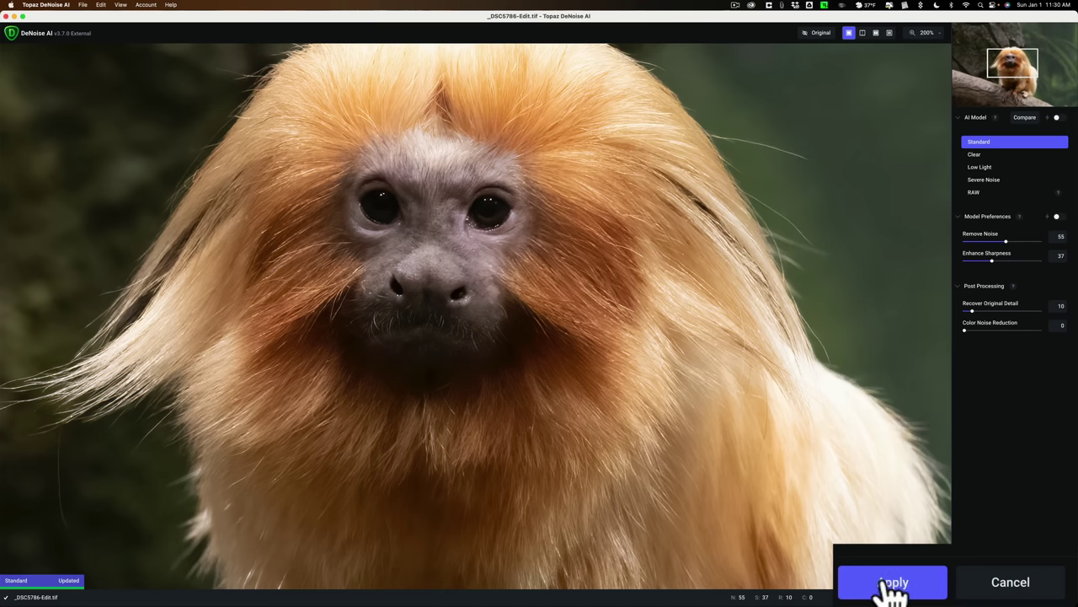
# - Apply the denoise, then crop the photo tighter from the top-right corner around the tamarin
pyautogui.click(889, 586)
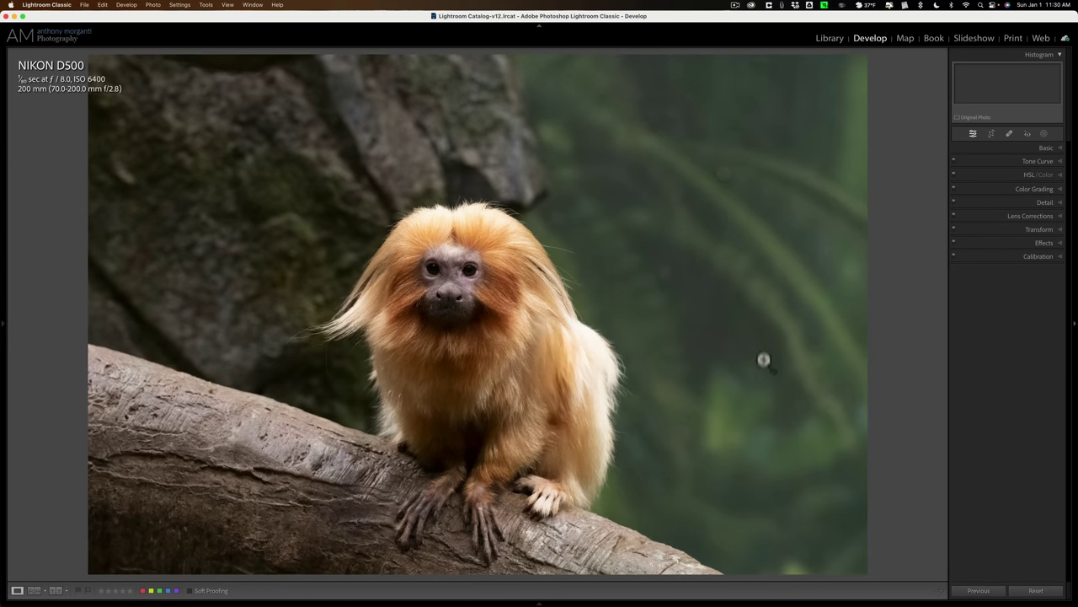
pyautogui.click(993, 136)
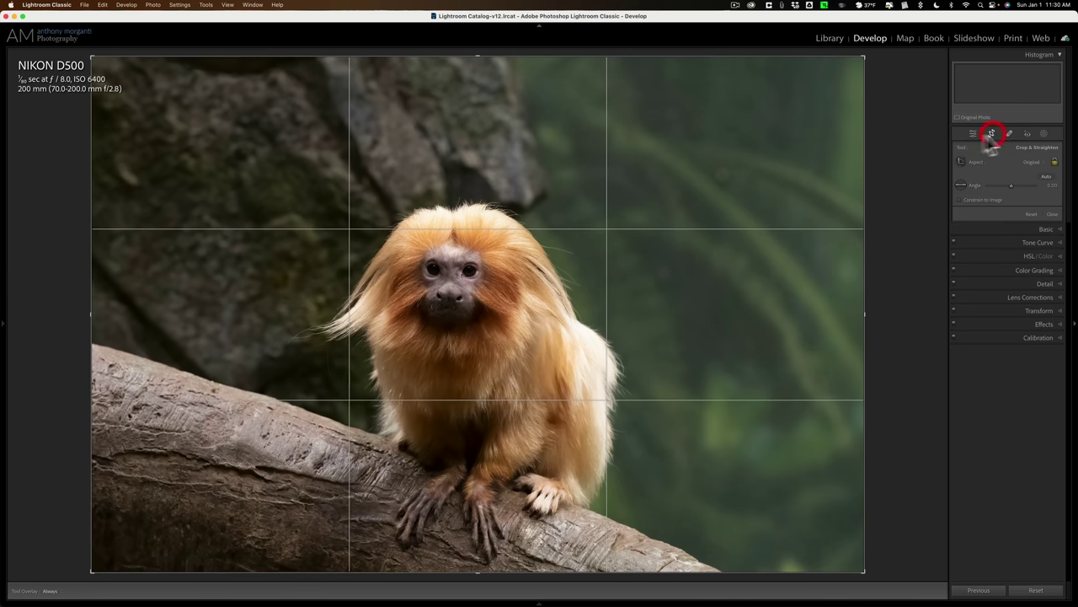
pyautogui.moveTo(866, 57); pyautogui.dragTo(839, 87)
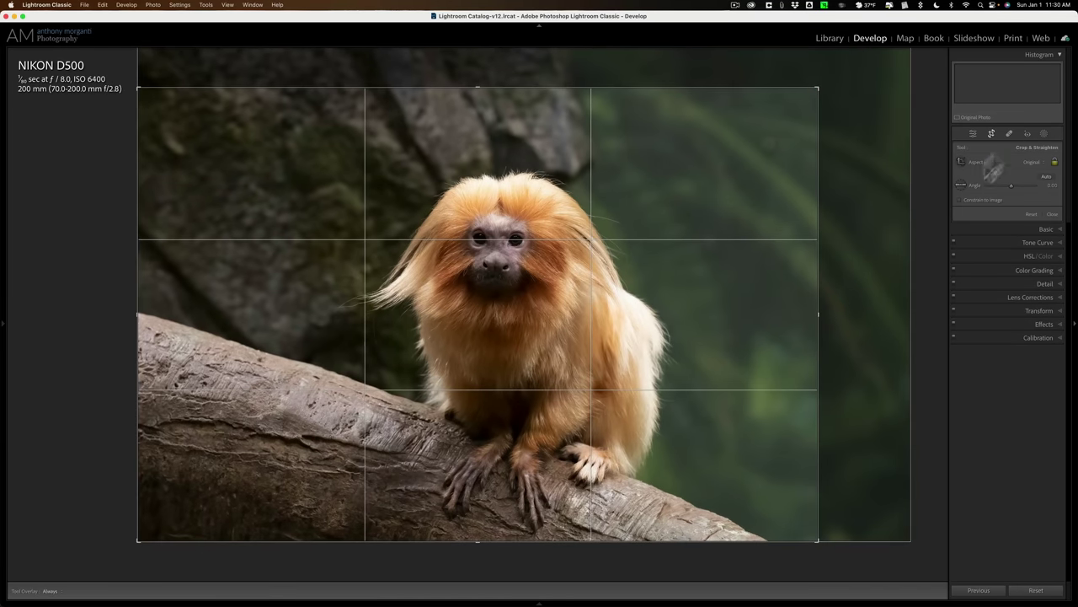
pyautogui.click(974, 137)
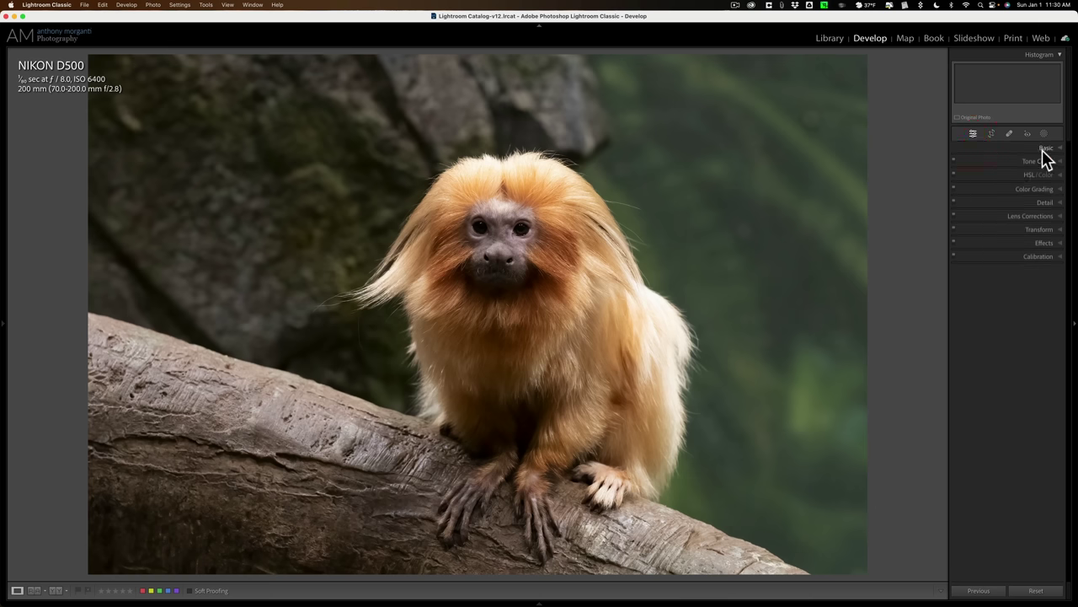
# - In the Basic panel, pull Highlights down to -89 while zoomed in on the tamarin
pyautogui.click(1043, 150)
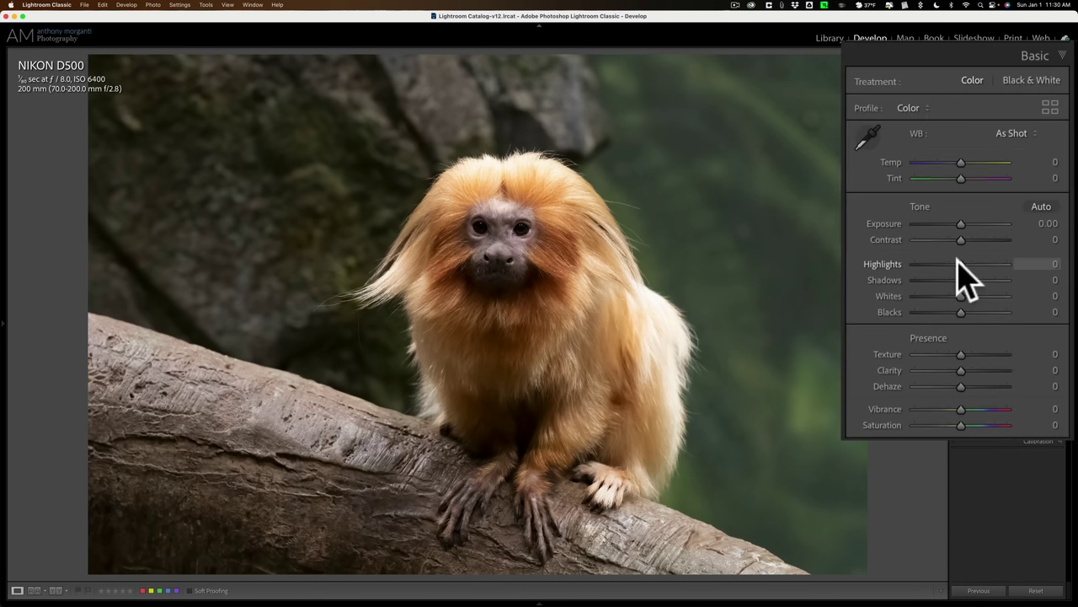
pyautogui.click(1008, 252)
pyautogui.click(654, 306)
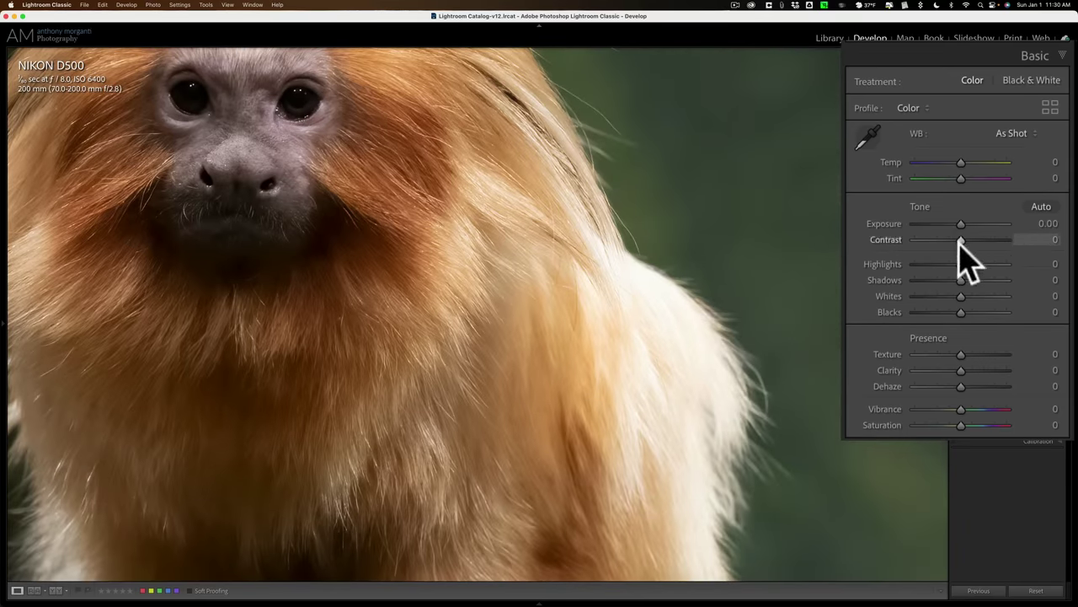
pyautogui.moveTo(962, 263); pyautogui.dragTo(918, 263)
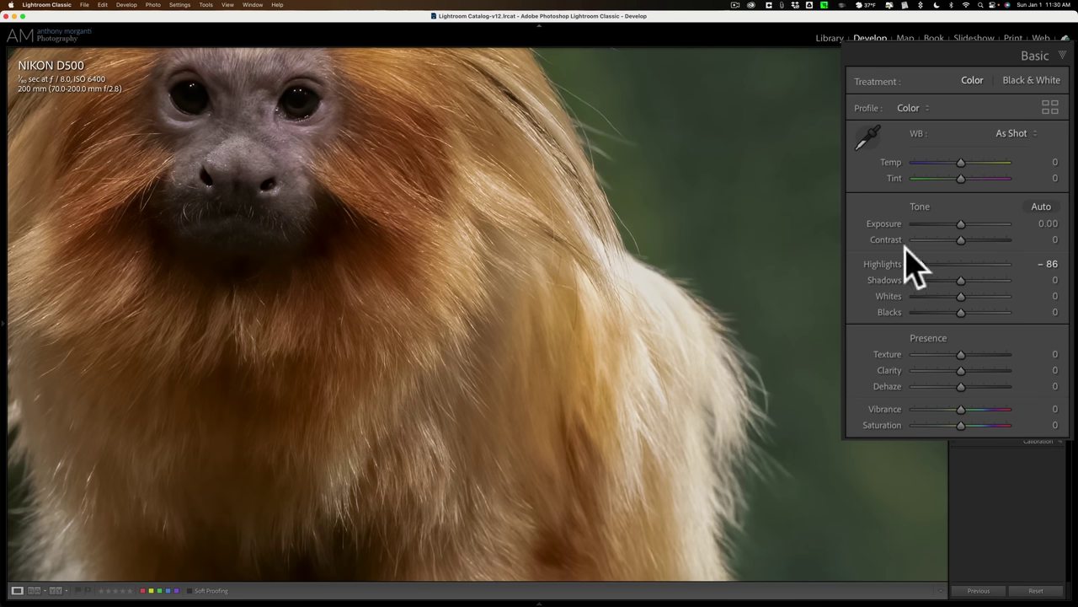
pyautogui.moveTo(920, 264); pyautogui.dragTo(995, 280)
# - Lift Shadows to +94, checking the result zoomed in around the monkey's eye
pyautogui.click(587, 255)
pyautogui.click(521, 229)
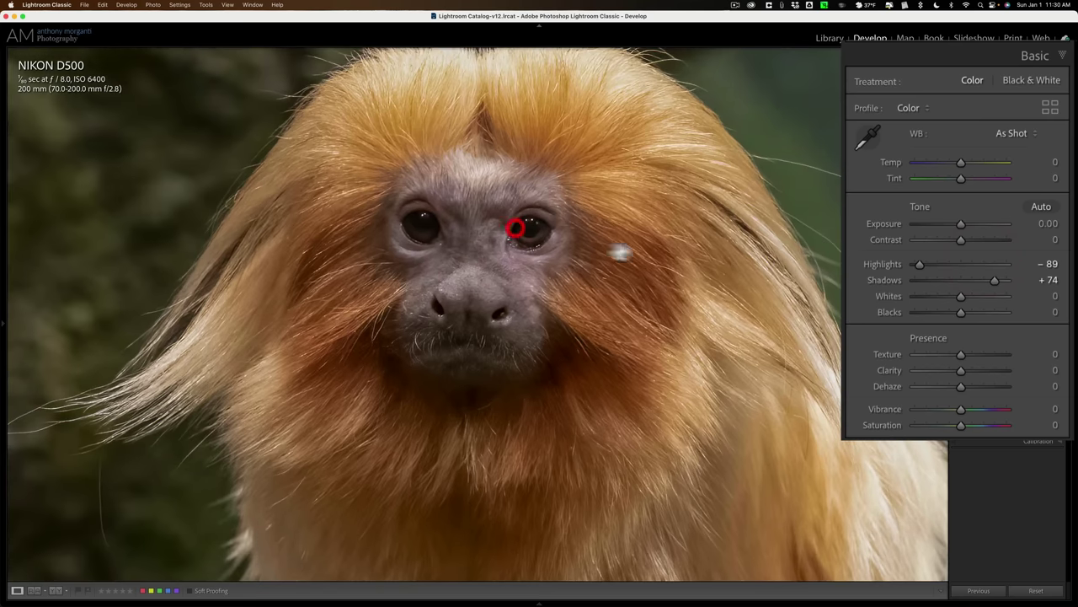
pyautogui.moveTo(992, 283)
pyautogui.mouseDown()
pyautogui.moveTo(980, 294)
pyautogui.moveTo(1002, 280)
pyautogui.mouseUp()
pyautogui.click(596, 257)
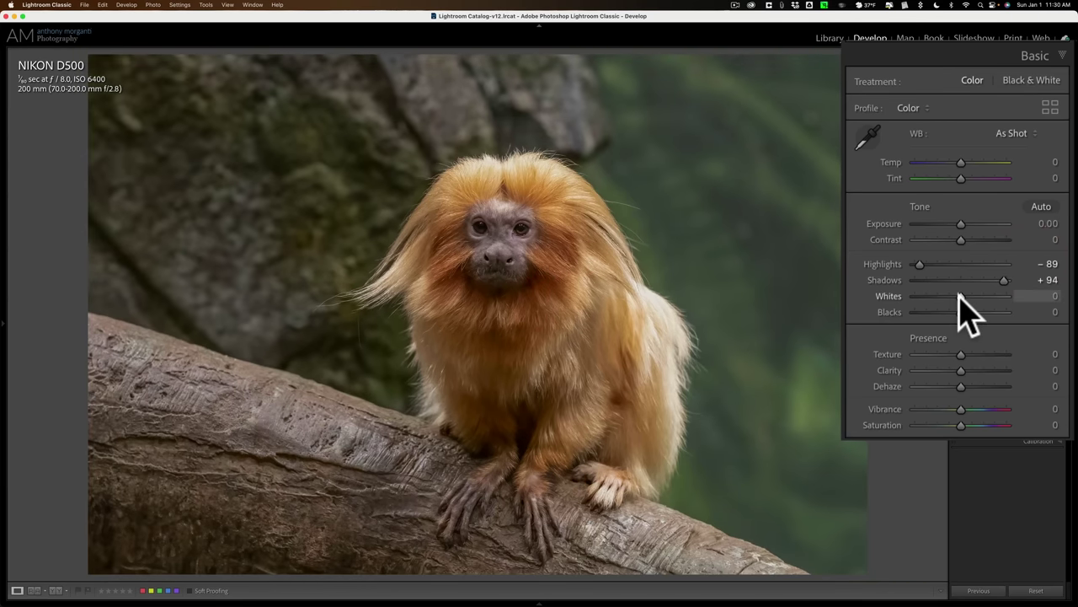
# - Set Whites to +21 and Blacks to -20 with clipping preview, then Texture to +20
pyautogui.press('alt')
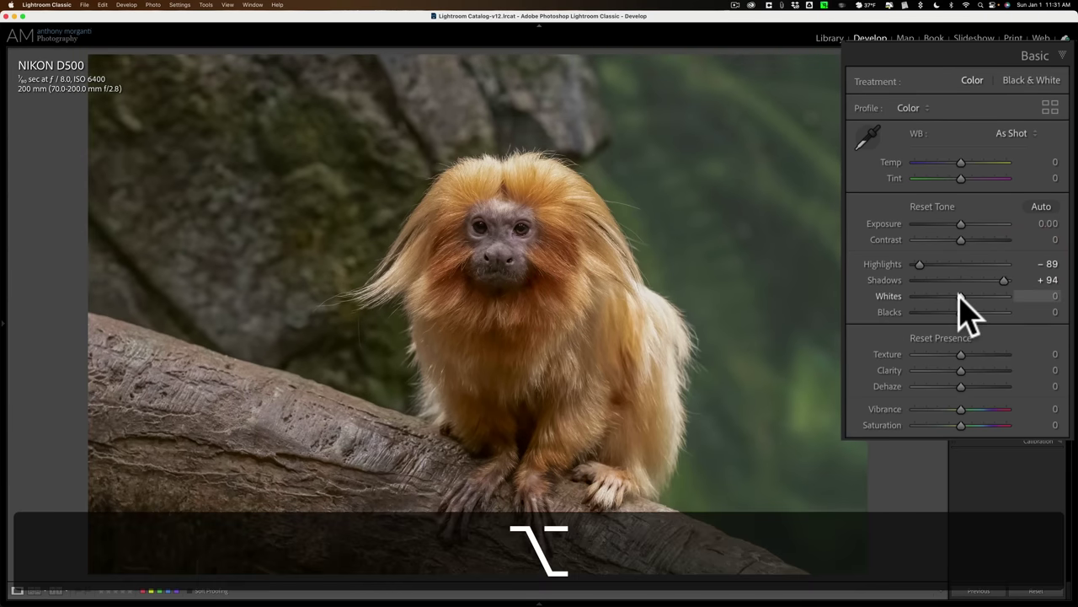
pyautogui.moveTo(960, 296)
pyautogui.mouseDown()
pyautogui.moveTo(986, 296)
pyautogui.moveTo(970, 295)
pyautogui.mouseUp()
pyautogui.moveTo(961, 312); pyautogui.dragTo(949, 311)
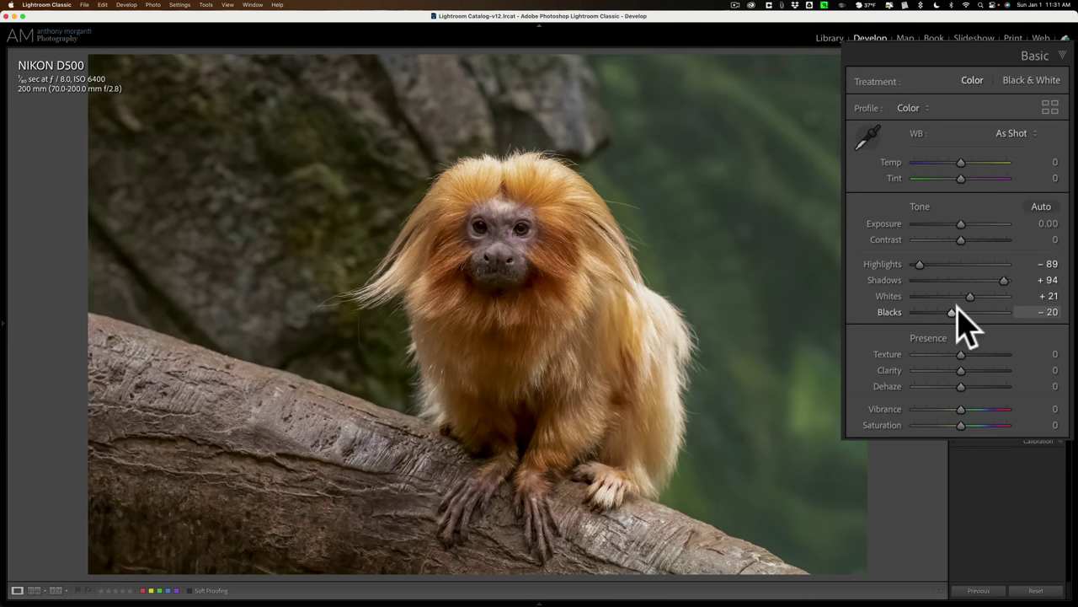
pyautogui.moveTo(960, 352); pyautogui.dragTo(973, 367)
# - Finish Clarity at +27, test Vibrance, and reset Vibrance and Saturation to 0
pyautogui.click(973, 368)
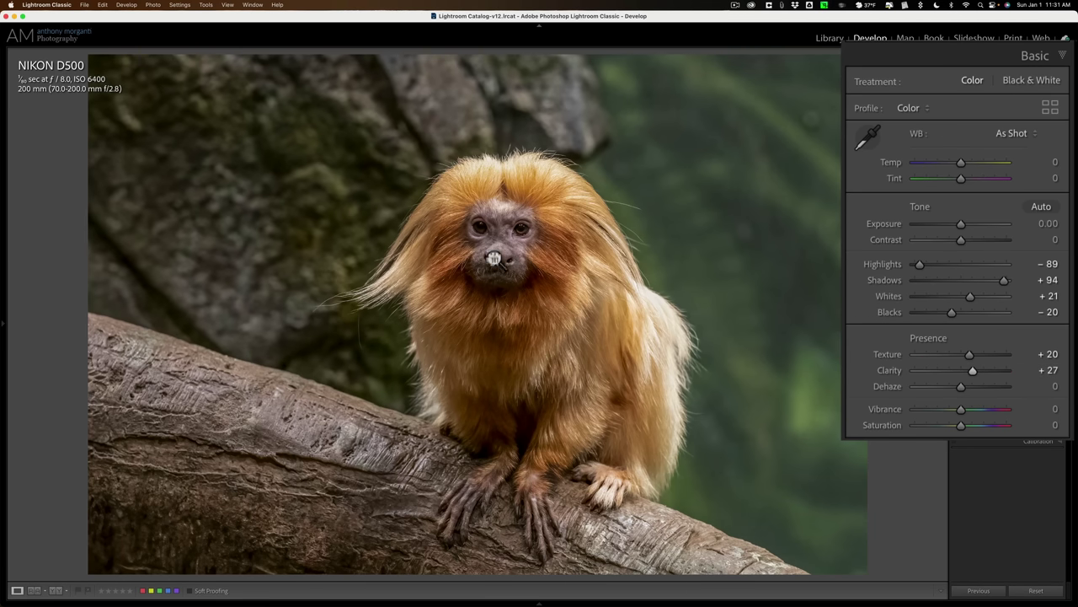
pyautogui.click(494, 253)
pyautogui.click(493, 255)
pyautogui.moveTo(961, 408); pyautogui.dragTo(981, 426)
pyautogui.doubleClick(977, 410)
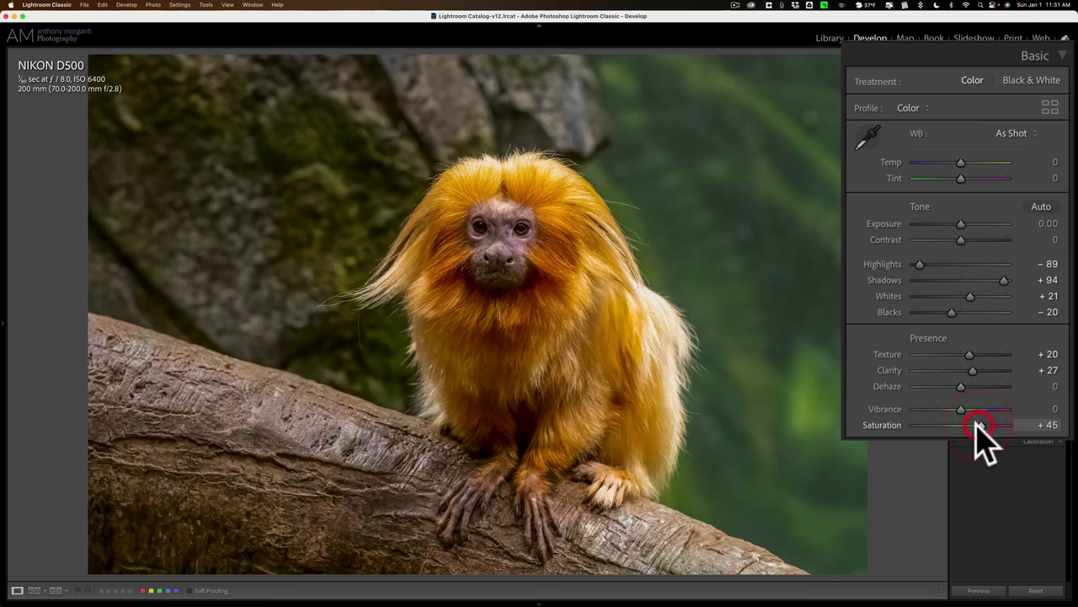
pyautogui.doubleClick(979, 426)
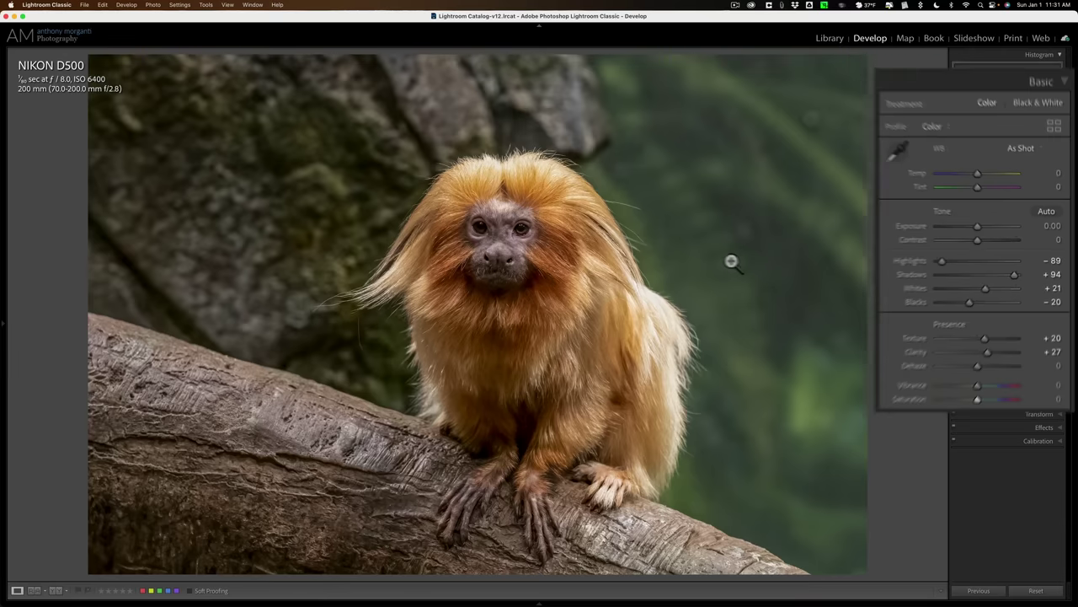
# - Set the Detail panel's Sharpening Amount to 23
pyautogui.click(1045, 388)
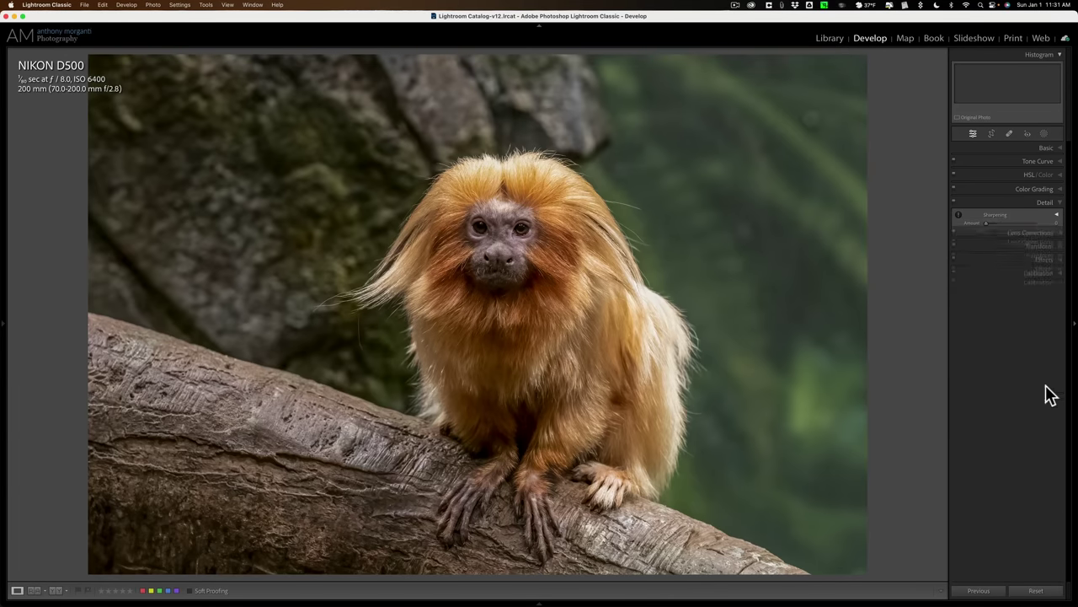
pyautogui.moveTo(923, 189); pyautogui.dragTo(940, 189)
pyautogui.click(1045, 203)
# - Add a -13 Post-Crop Vignetting Amount in the Effects panel
pyautogui.click(1045, 244)
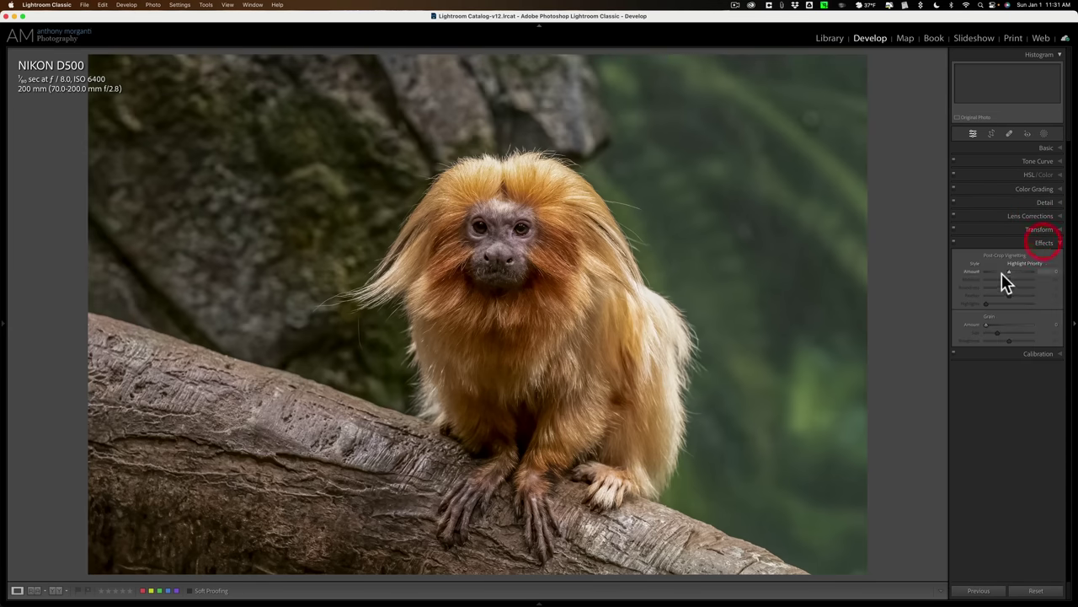
pyautogui.moveTo(1009, 269); pyautogui.dragTo(994, 272)
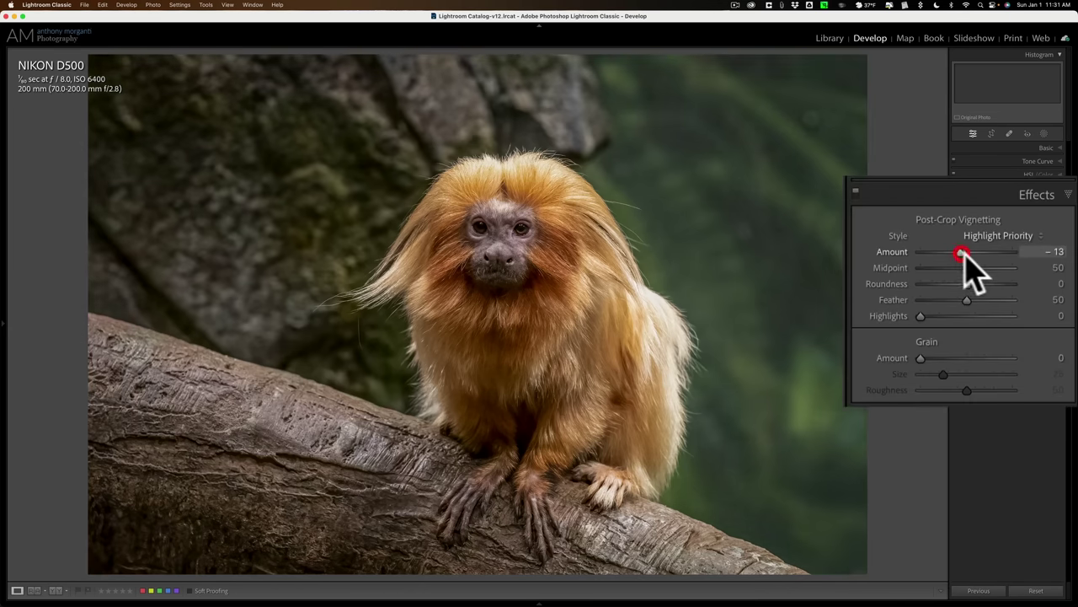
pyautogui.click(1040, 198)
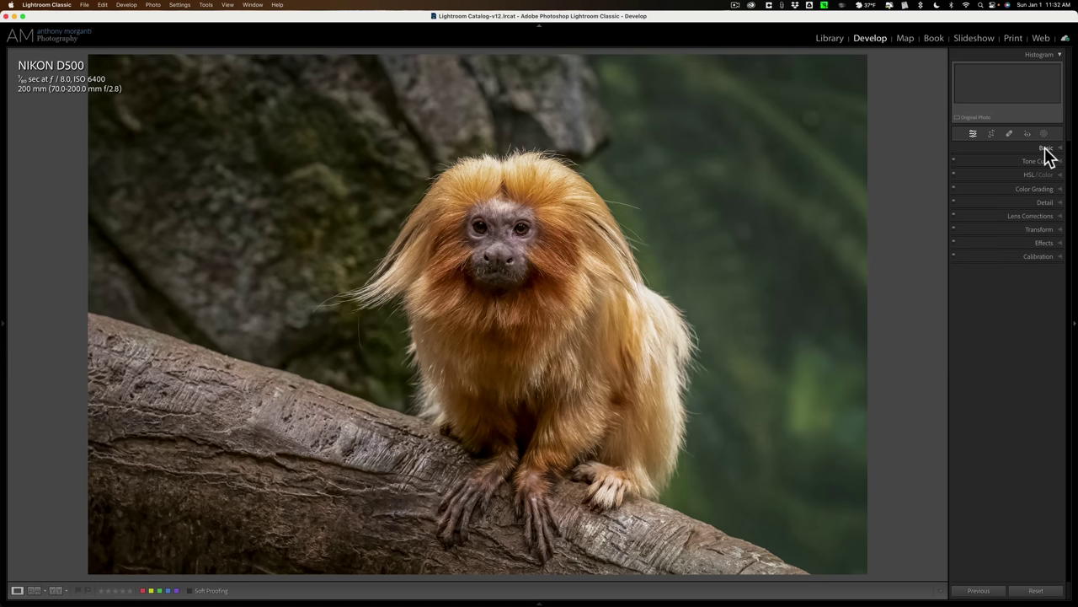
pyautogui.click(516, 247)
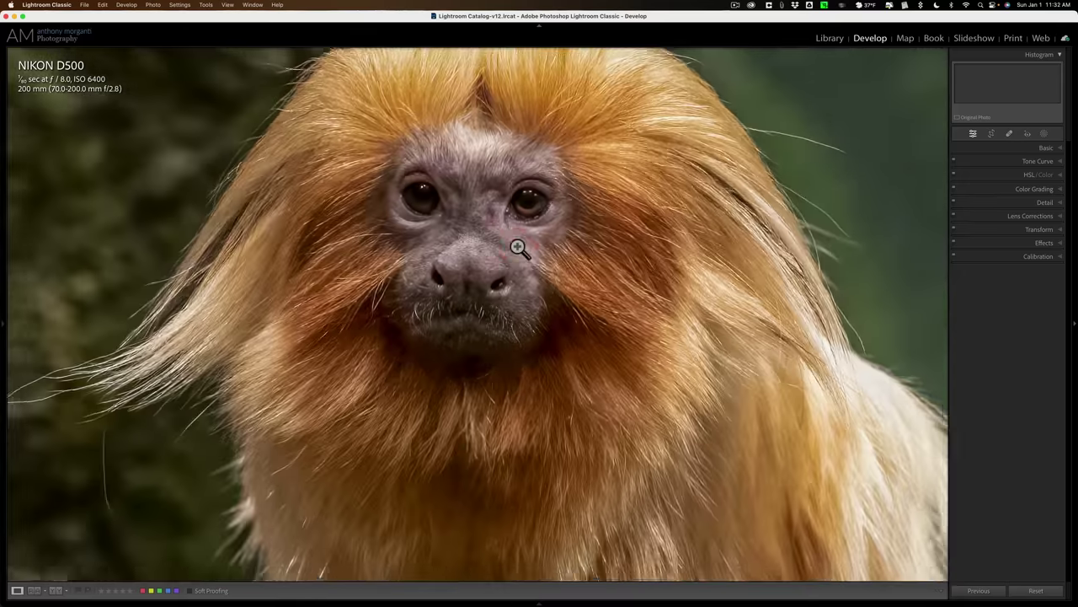
pyautogui.click(518, 247)
pyautogui.click(359, 231)
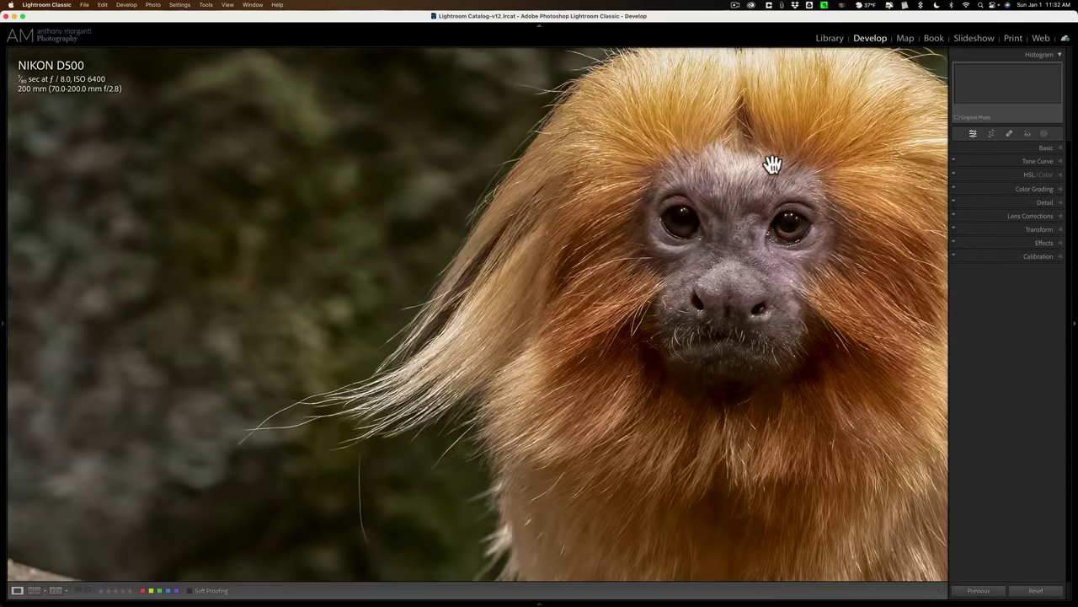
pyautogui.click(551, 155)
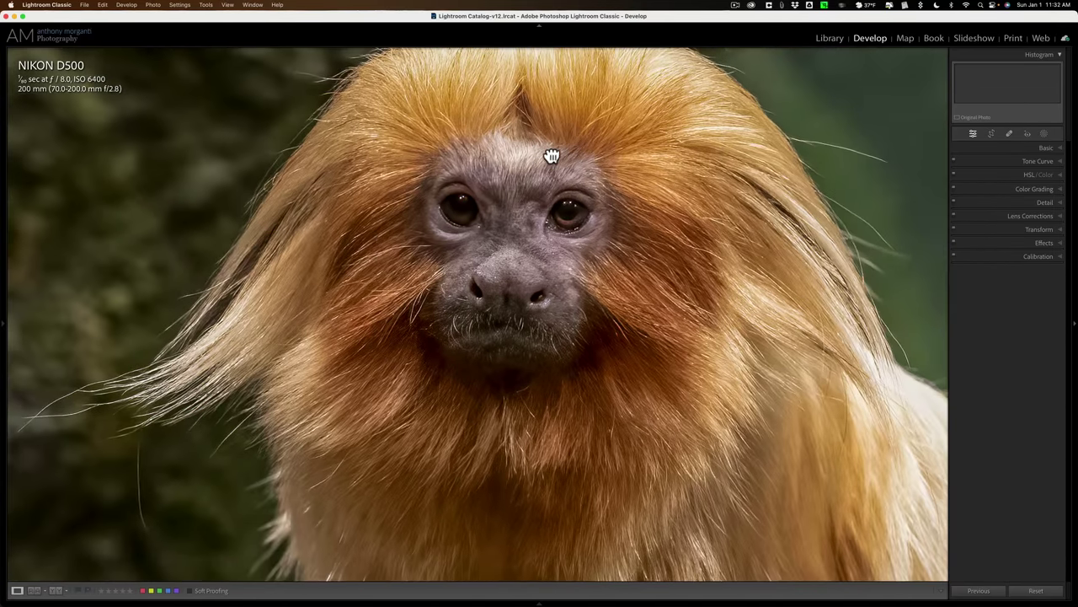
pyautogui.click(577, 234)
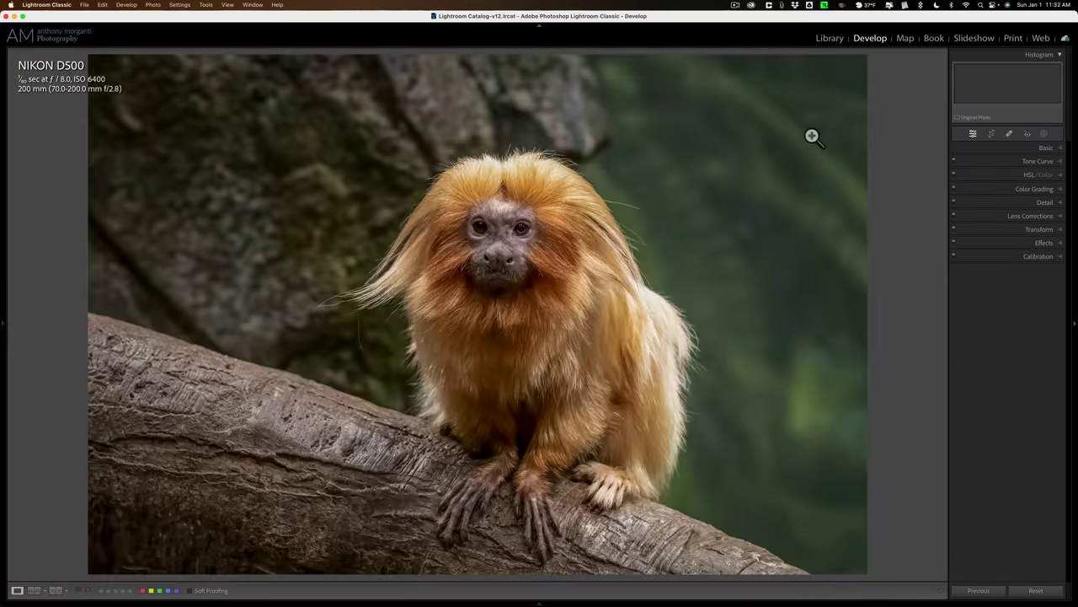